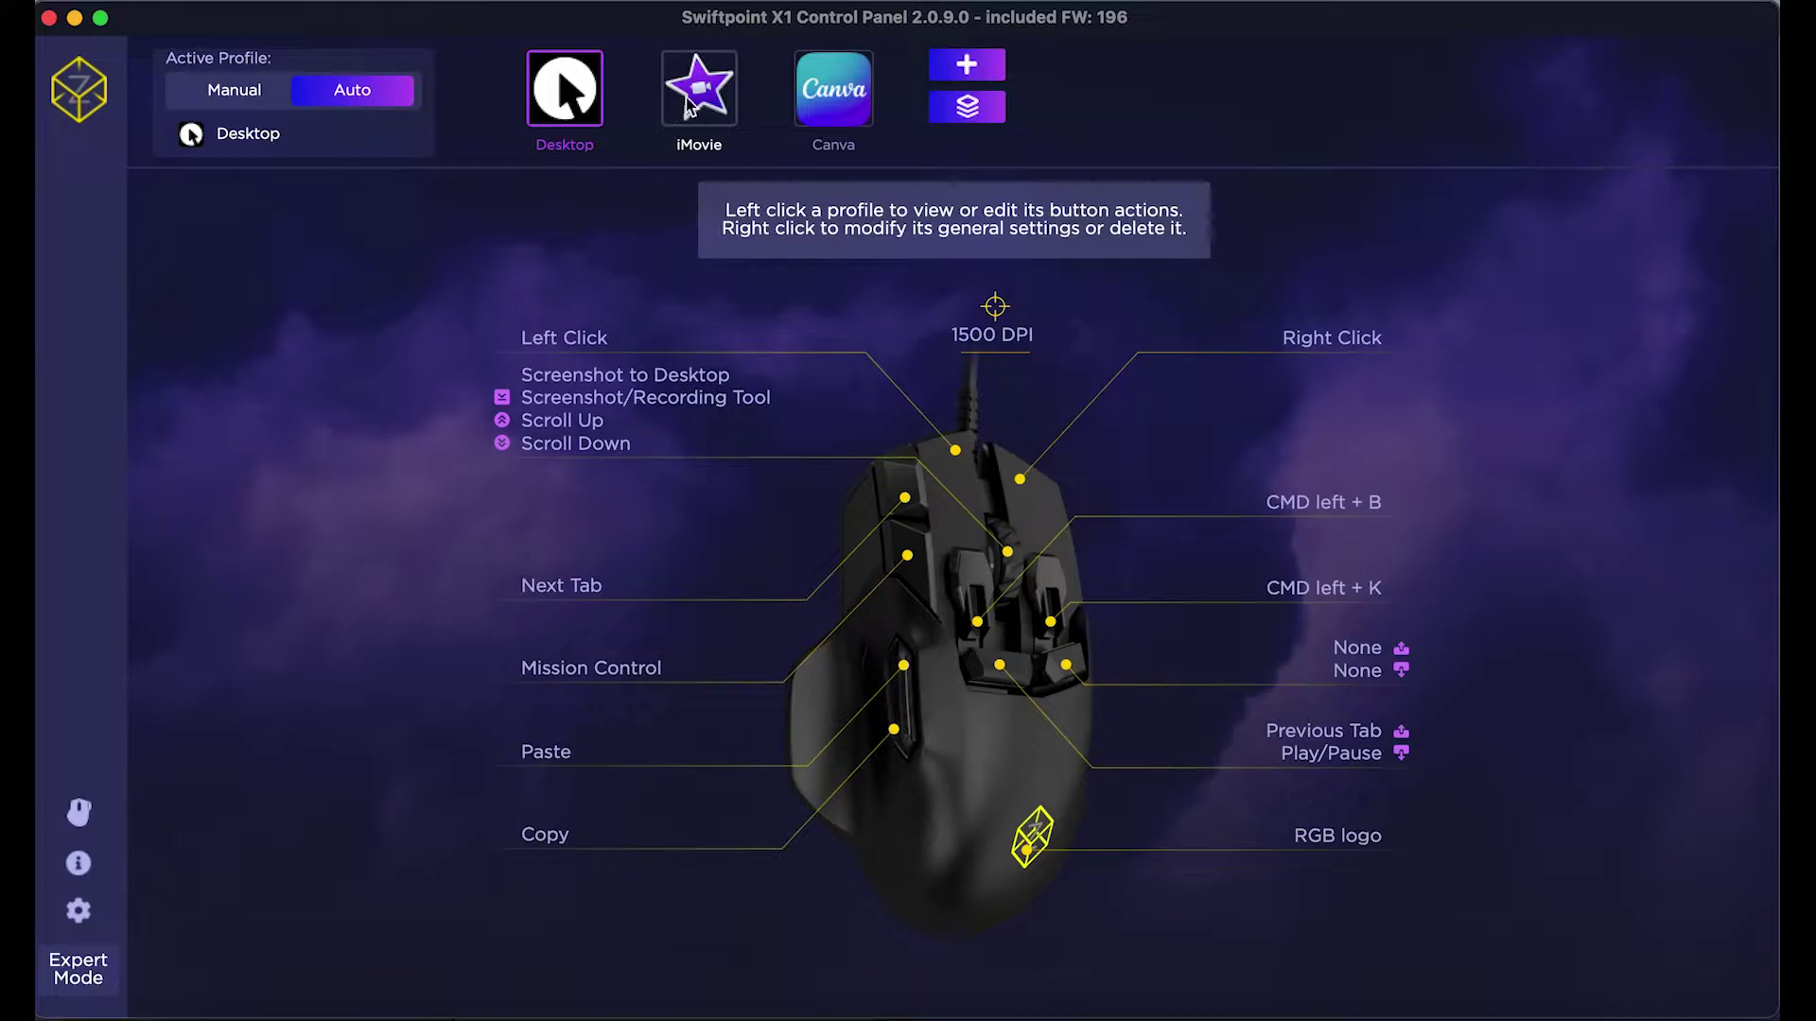
Examine the predefined action categories from View to Presentation for the left button in the Canva profile
{"action": "left_click", "coordinate": [692, 104]}
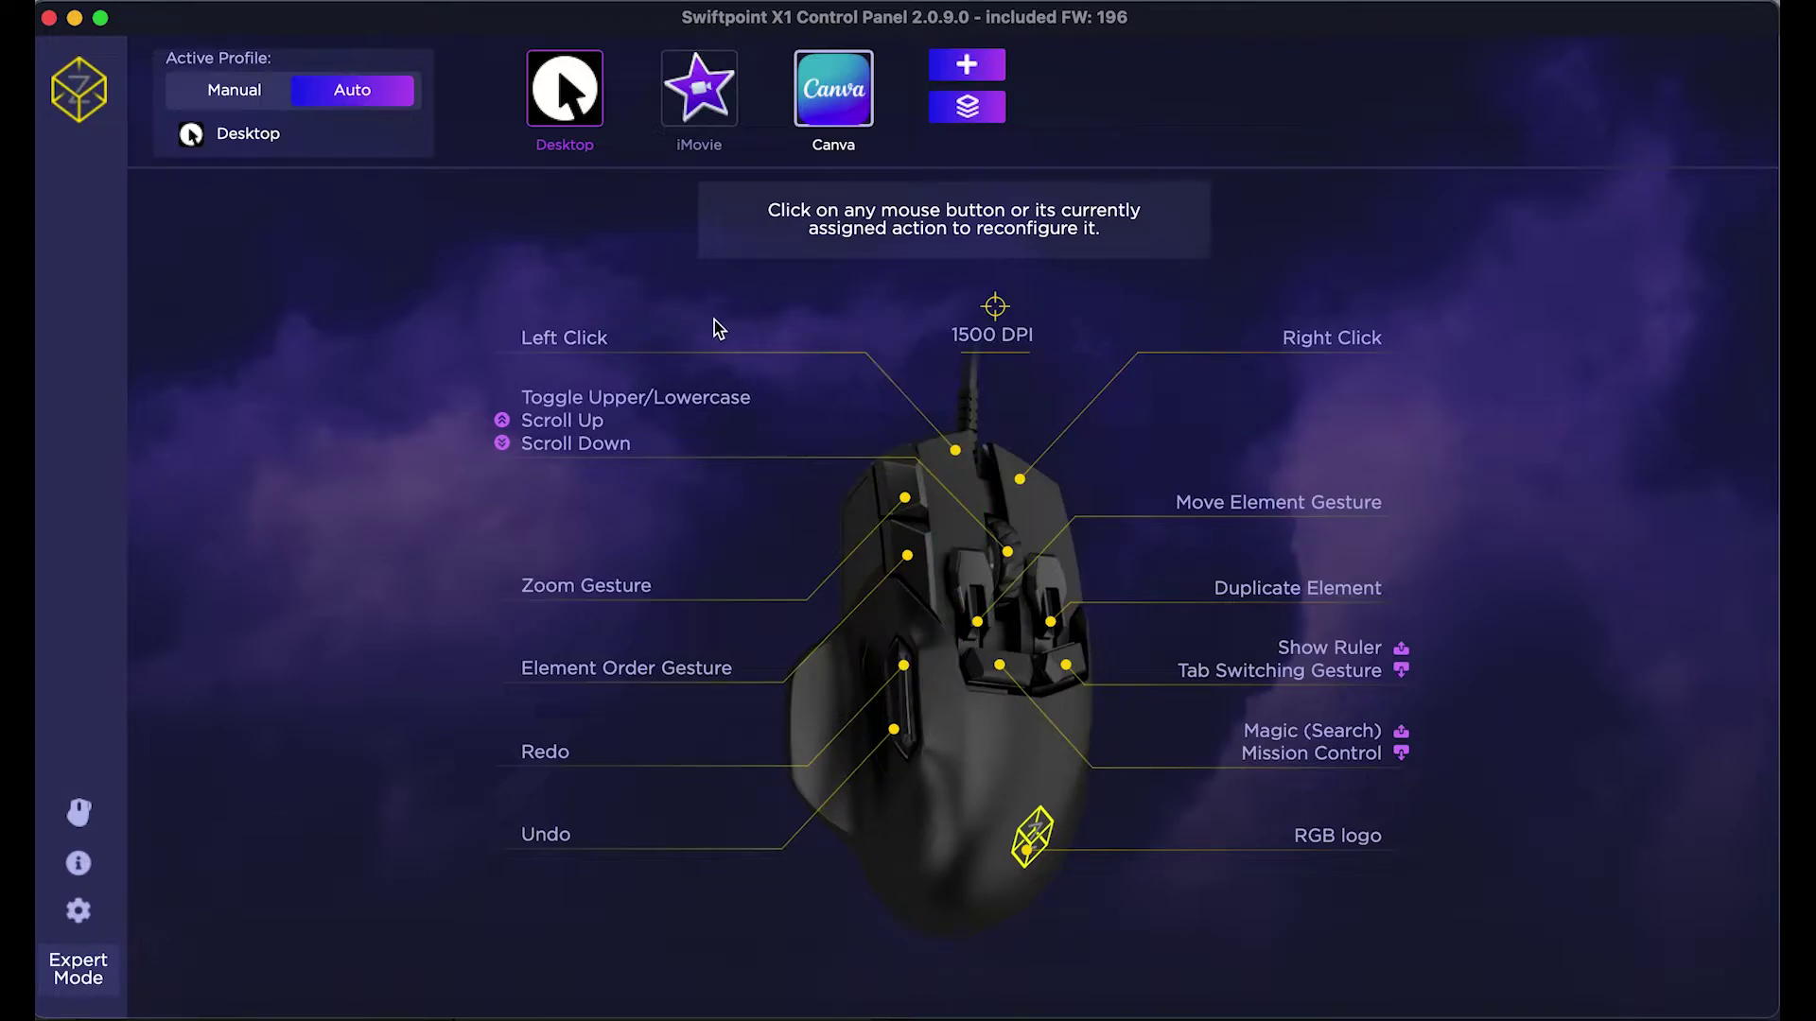
{"action": "left_click", "coordinate": [951, 467]}
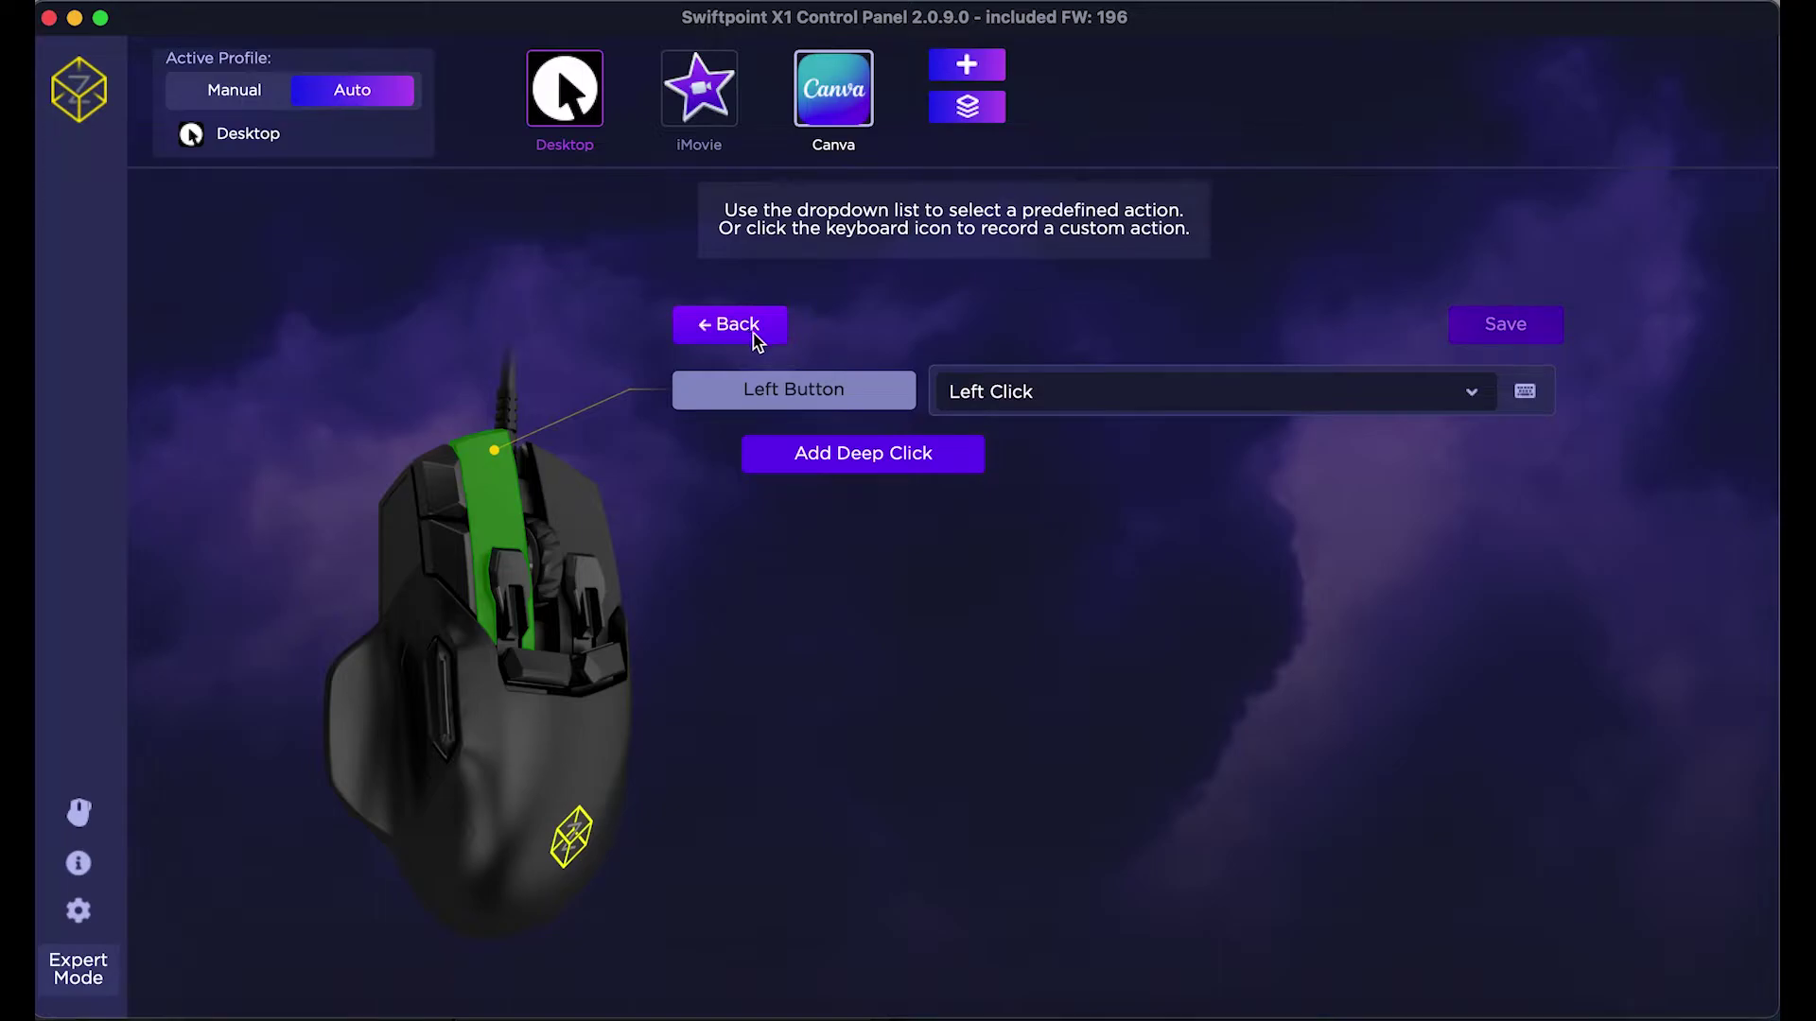
{"action": "left_click", "coordinate": [1461, 395]}
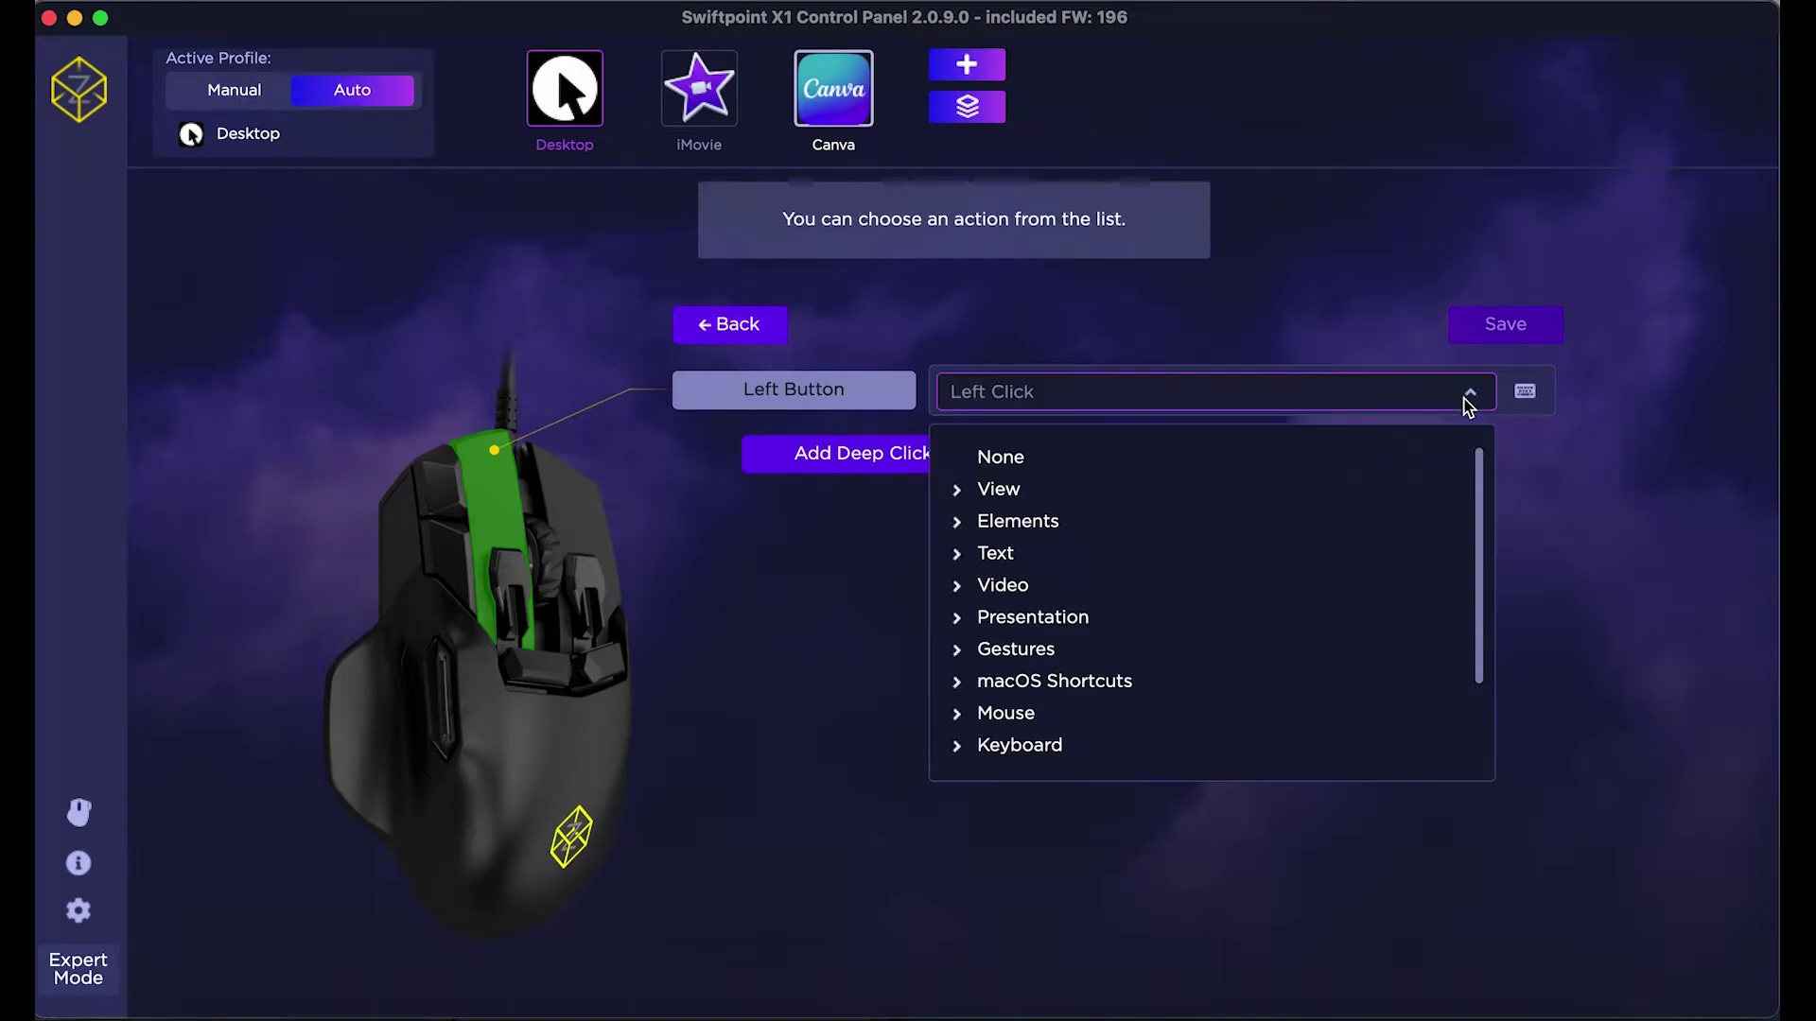
{"action": "left_click", "coordinate": [992, 499]}
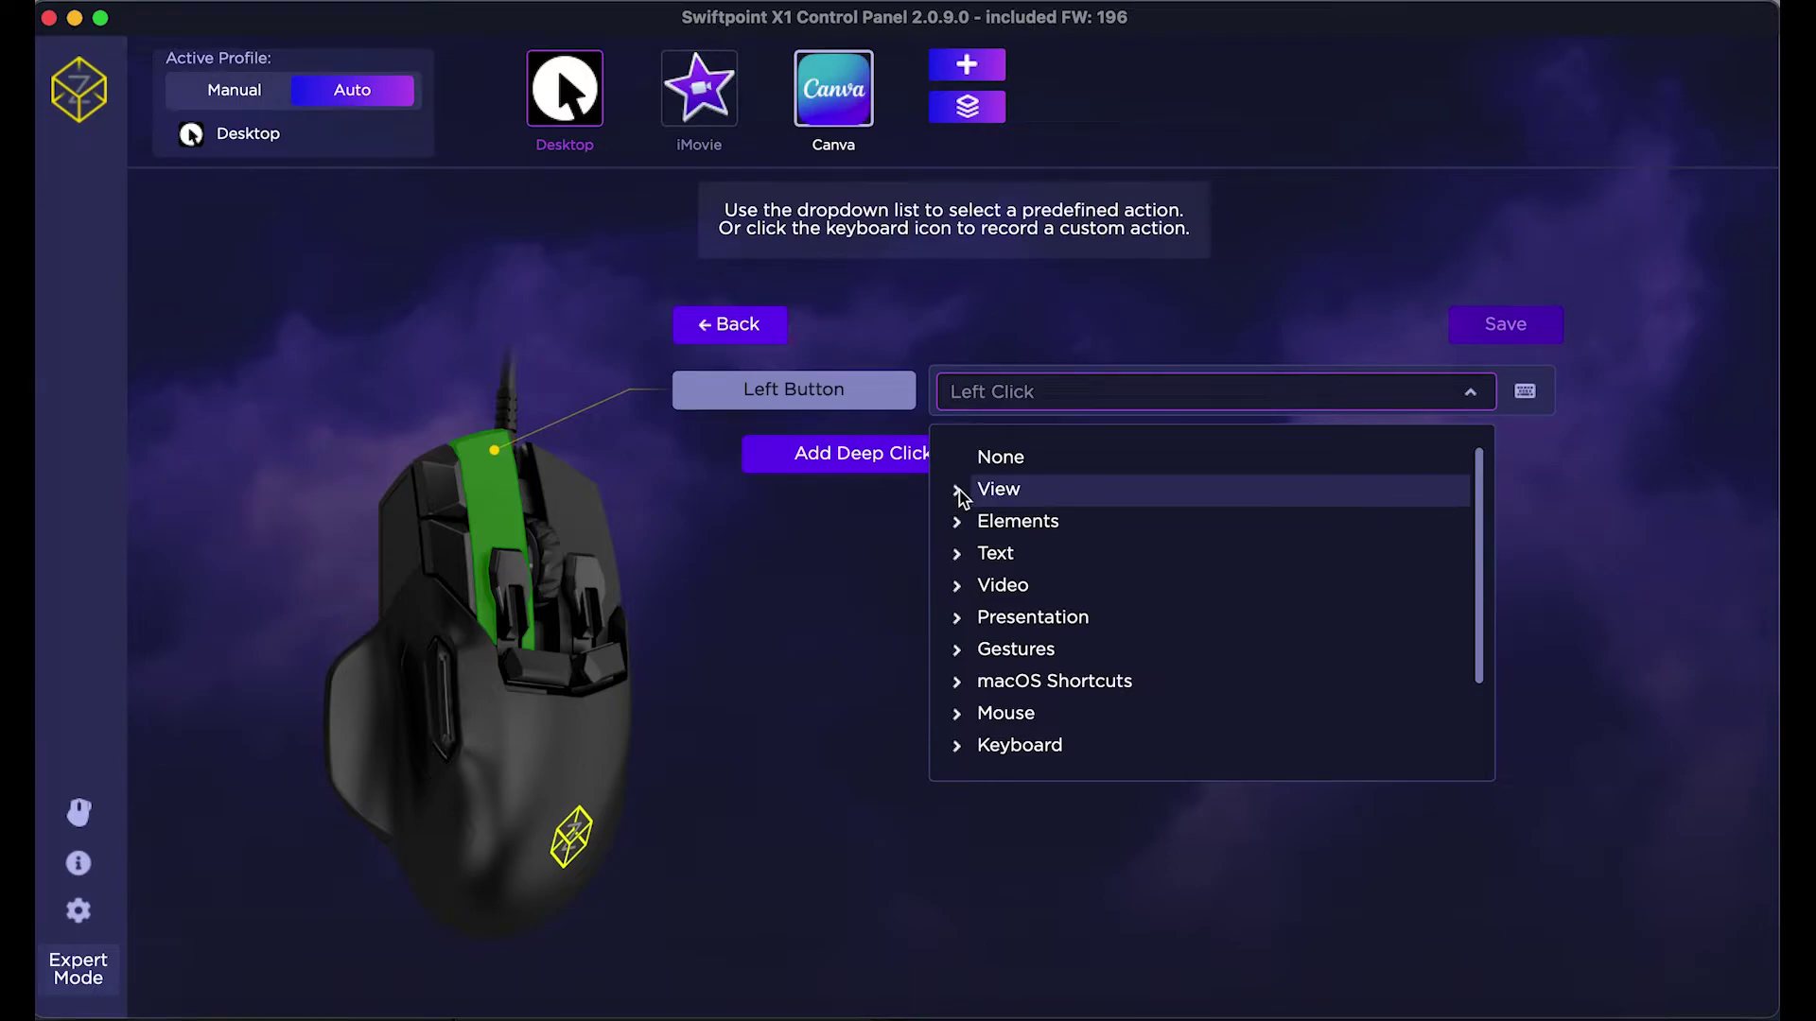
{"action": "scroll", "coordinate": [1017, 556], "scroll_direction": "down", "scroll_amount": 3}
{"action": "scroll", "coordinate": [1010, 550], "scroll_direction": "up", "scroll_amount": 3}
{"action": "left_click", "coordinate": [957, 491]}
{"action": "left_click", "coordinate": [961, 524]}
{"action": "left_click", "coordinate": [961, 523]}
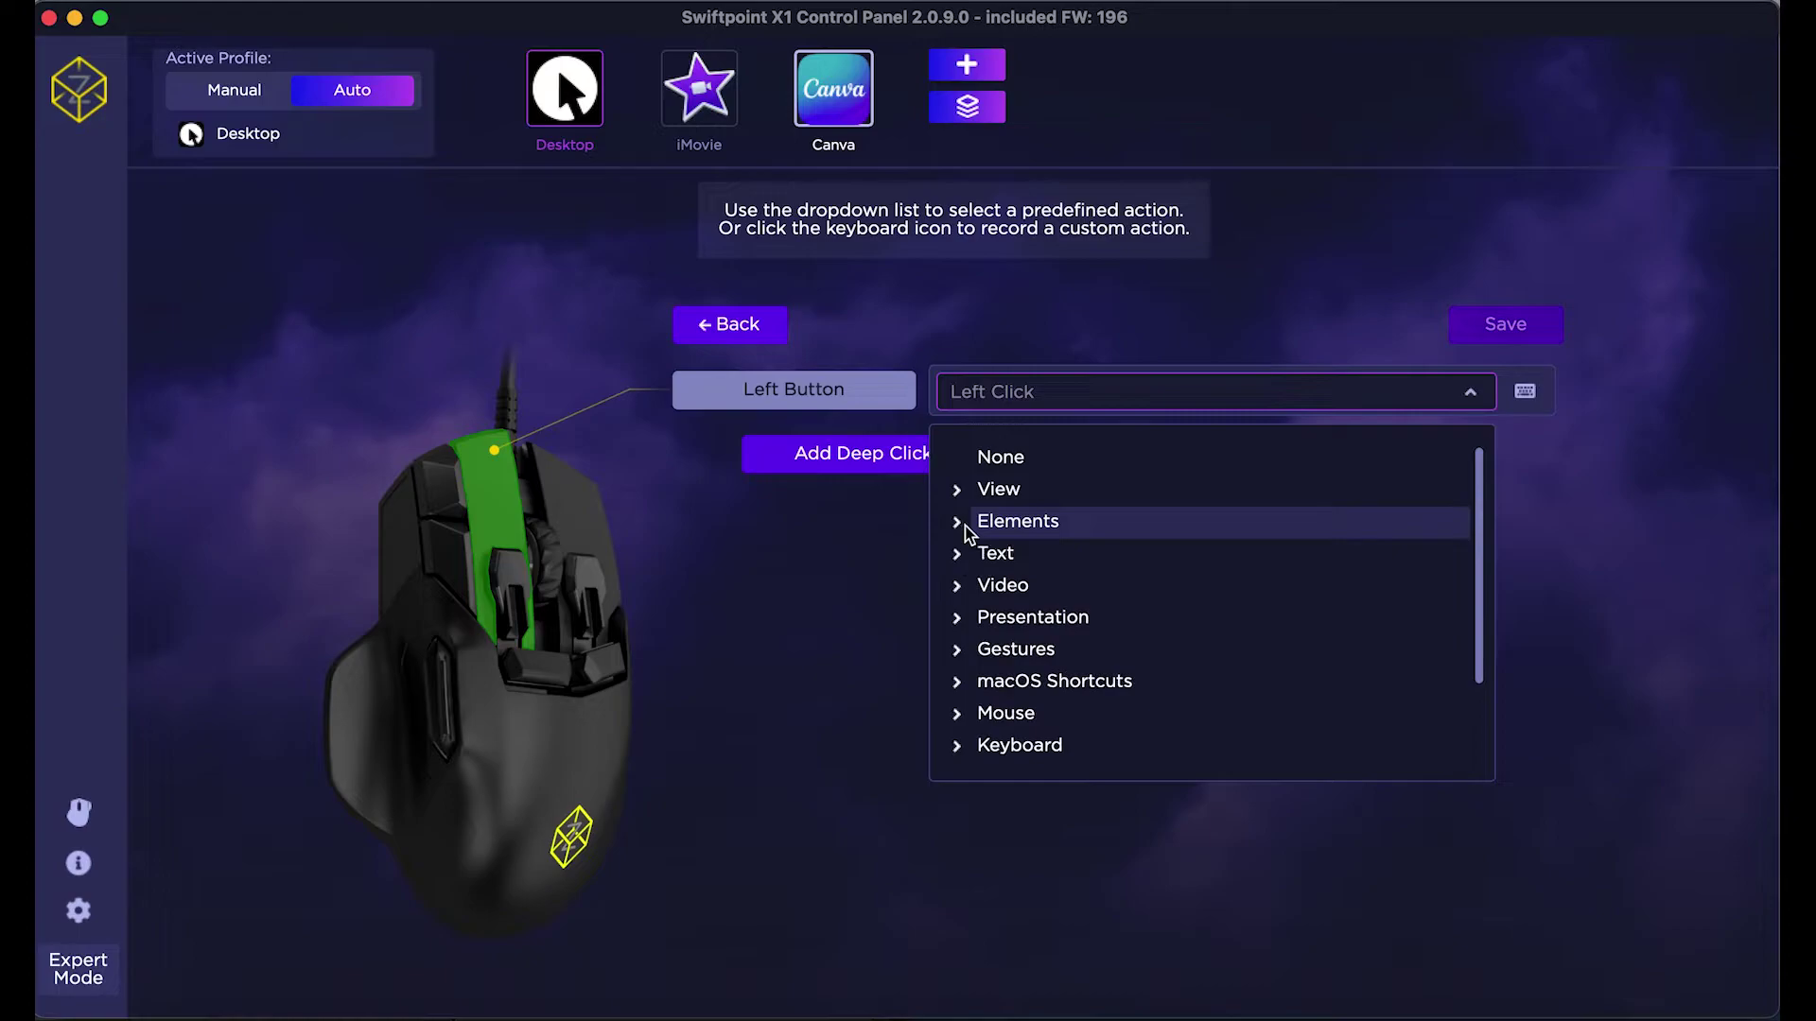
{"action": "left_click", "coordinate": [959, 556]}
{"action": "left_click", "coordinate": [960, 556]}
{"action": "left_click", "coordinate": [960, 588]}
{"action": "left_click", "coordinate": [959, 587]}
{"action": "left_click", "coordinate": [959, 620]}
{"action": "left_click", "coordinate": [960, 619]}
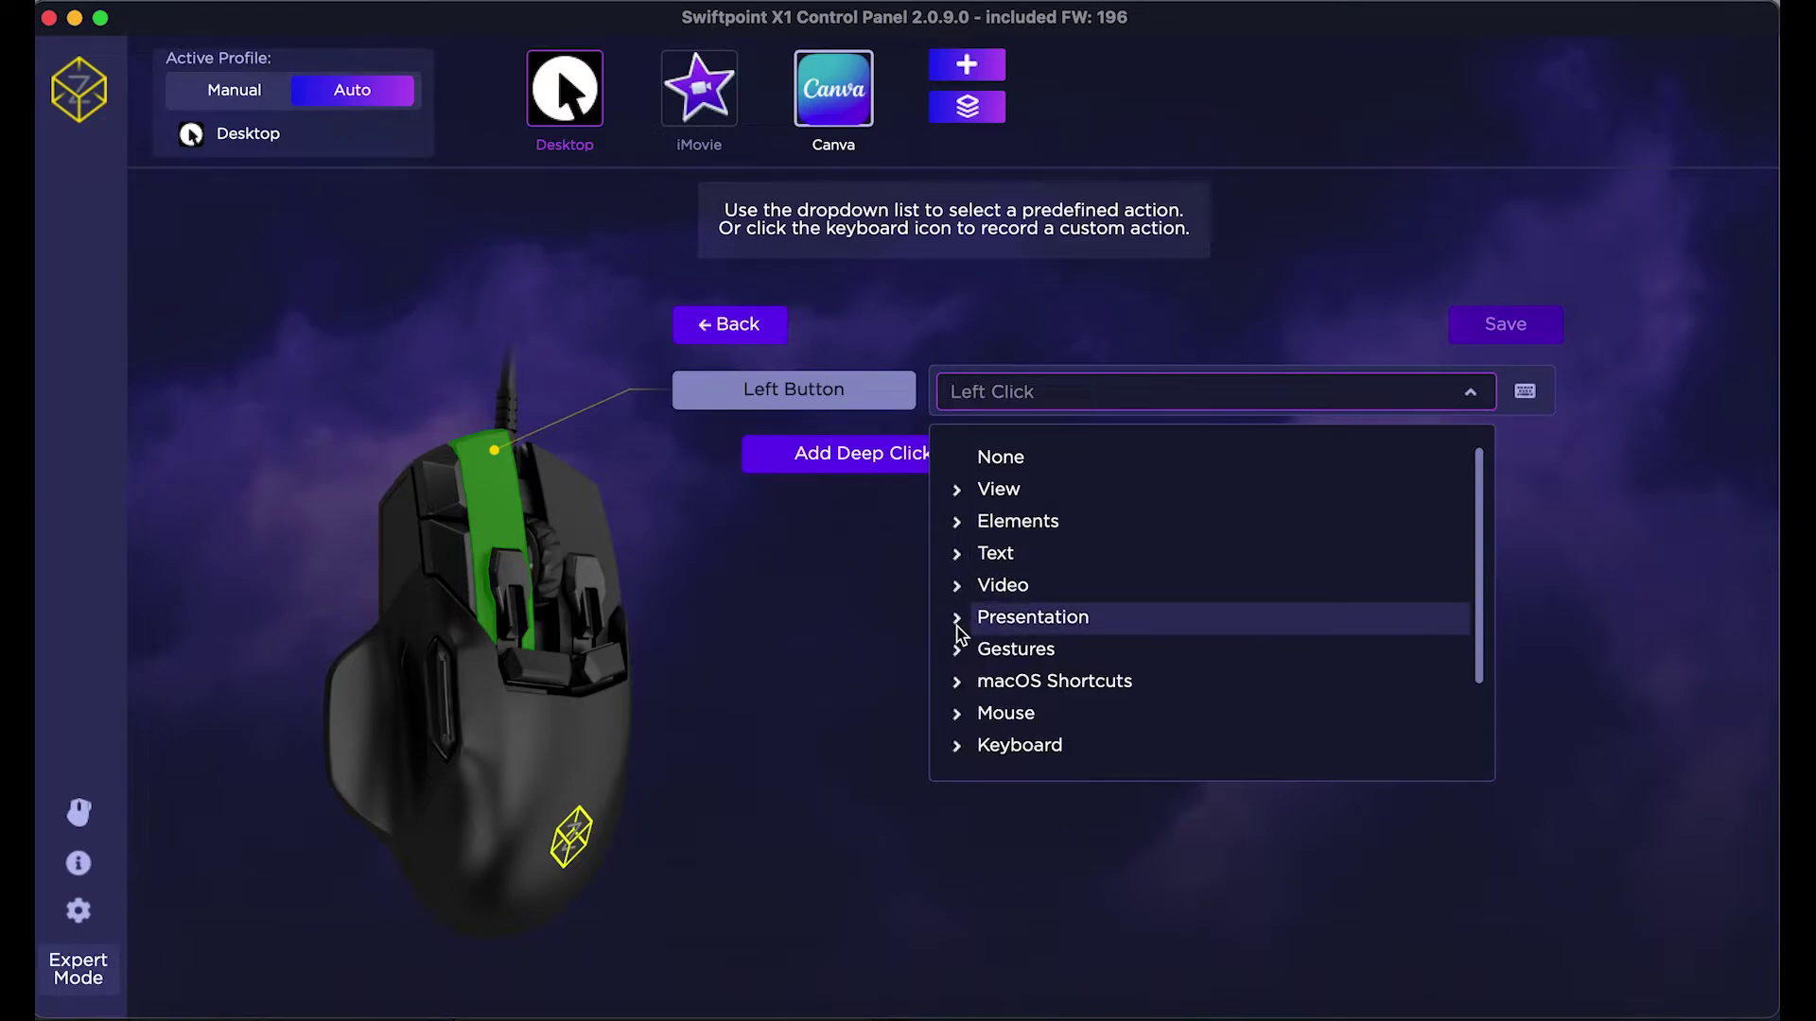
{"action": "left_click", "coordinate": [1189, 413]}
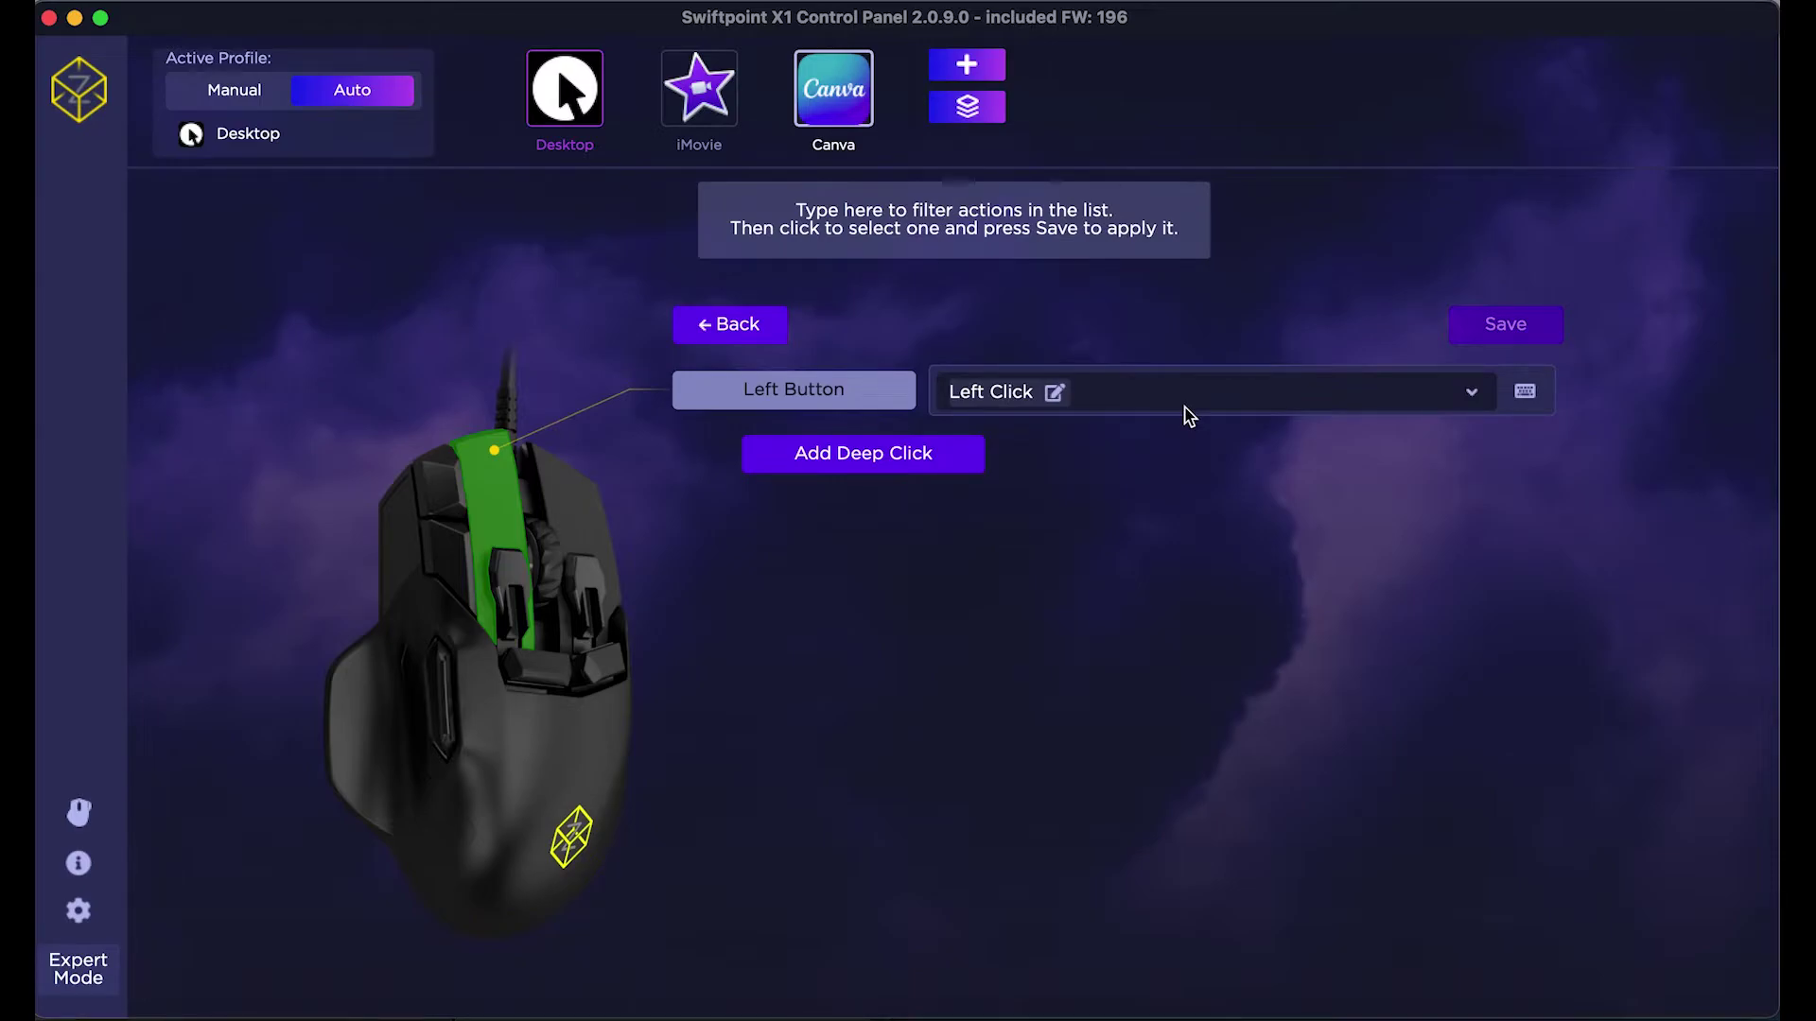
Filter the left button's action list for "copy" and for "paste"
{"action": "left_click", "coordinate": [1209, 401]}
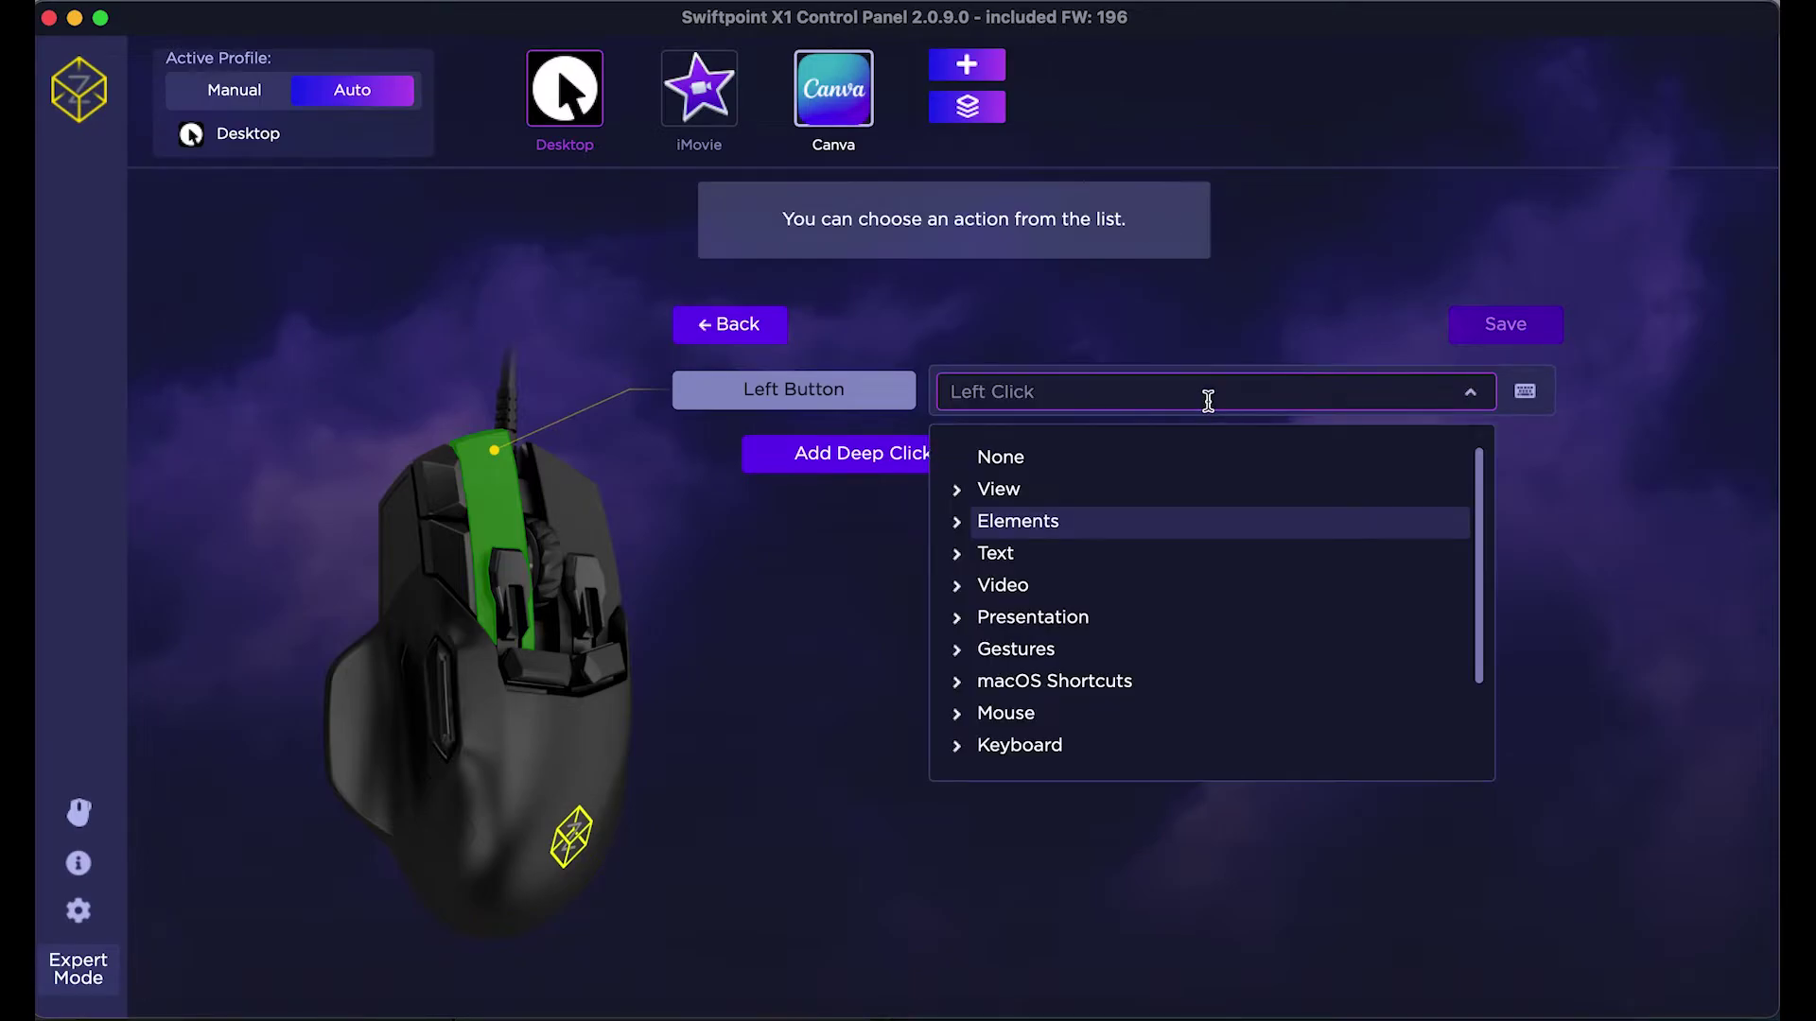
{"action": "type", "text": "copy"}
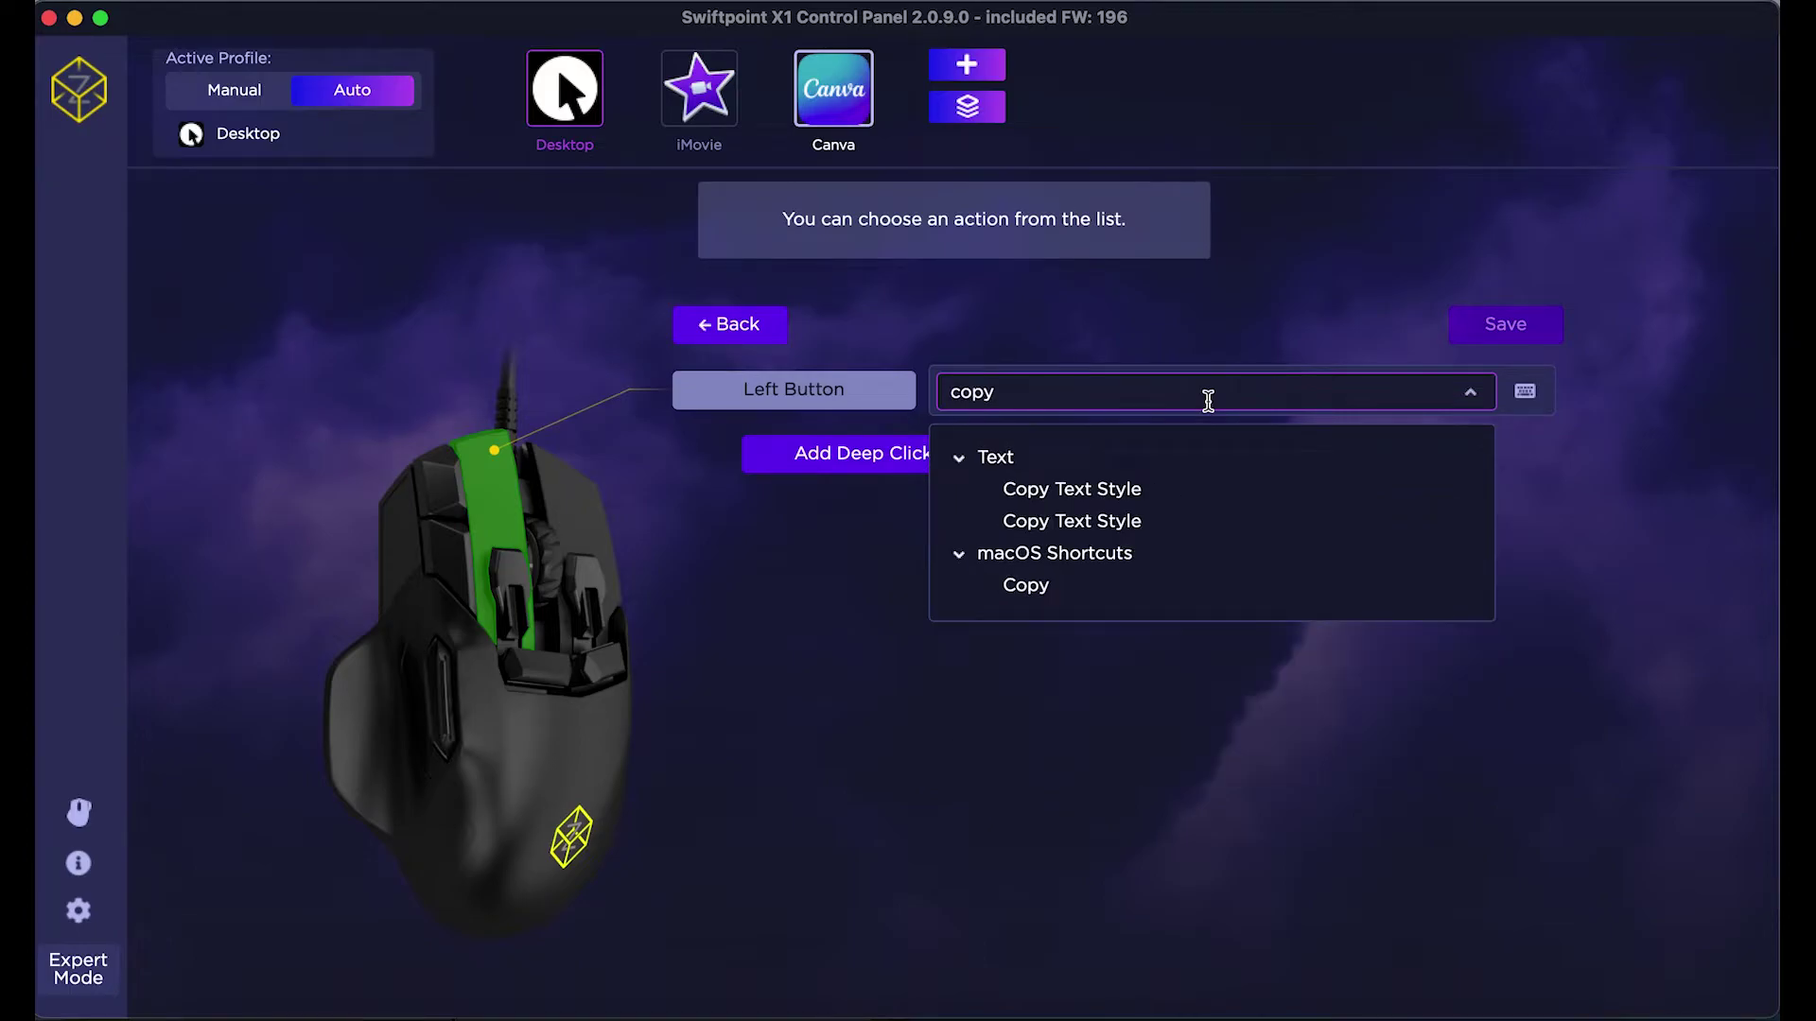
{"action": "key", "text": "BackSpace"}
{"action": "key", "text": "BackSpace"}
{"action": "key", "text": "BackSpace"}
{"action": "key", "text": "BackSpace"}
{"action": "type", "text": "paste"}
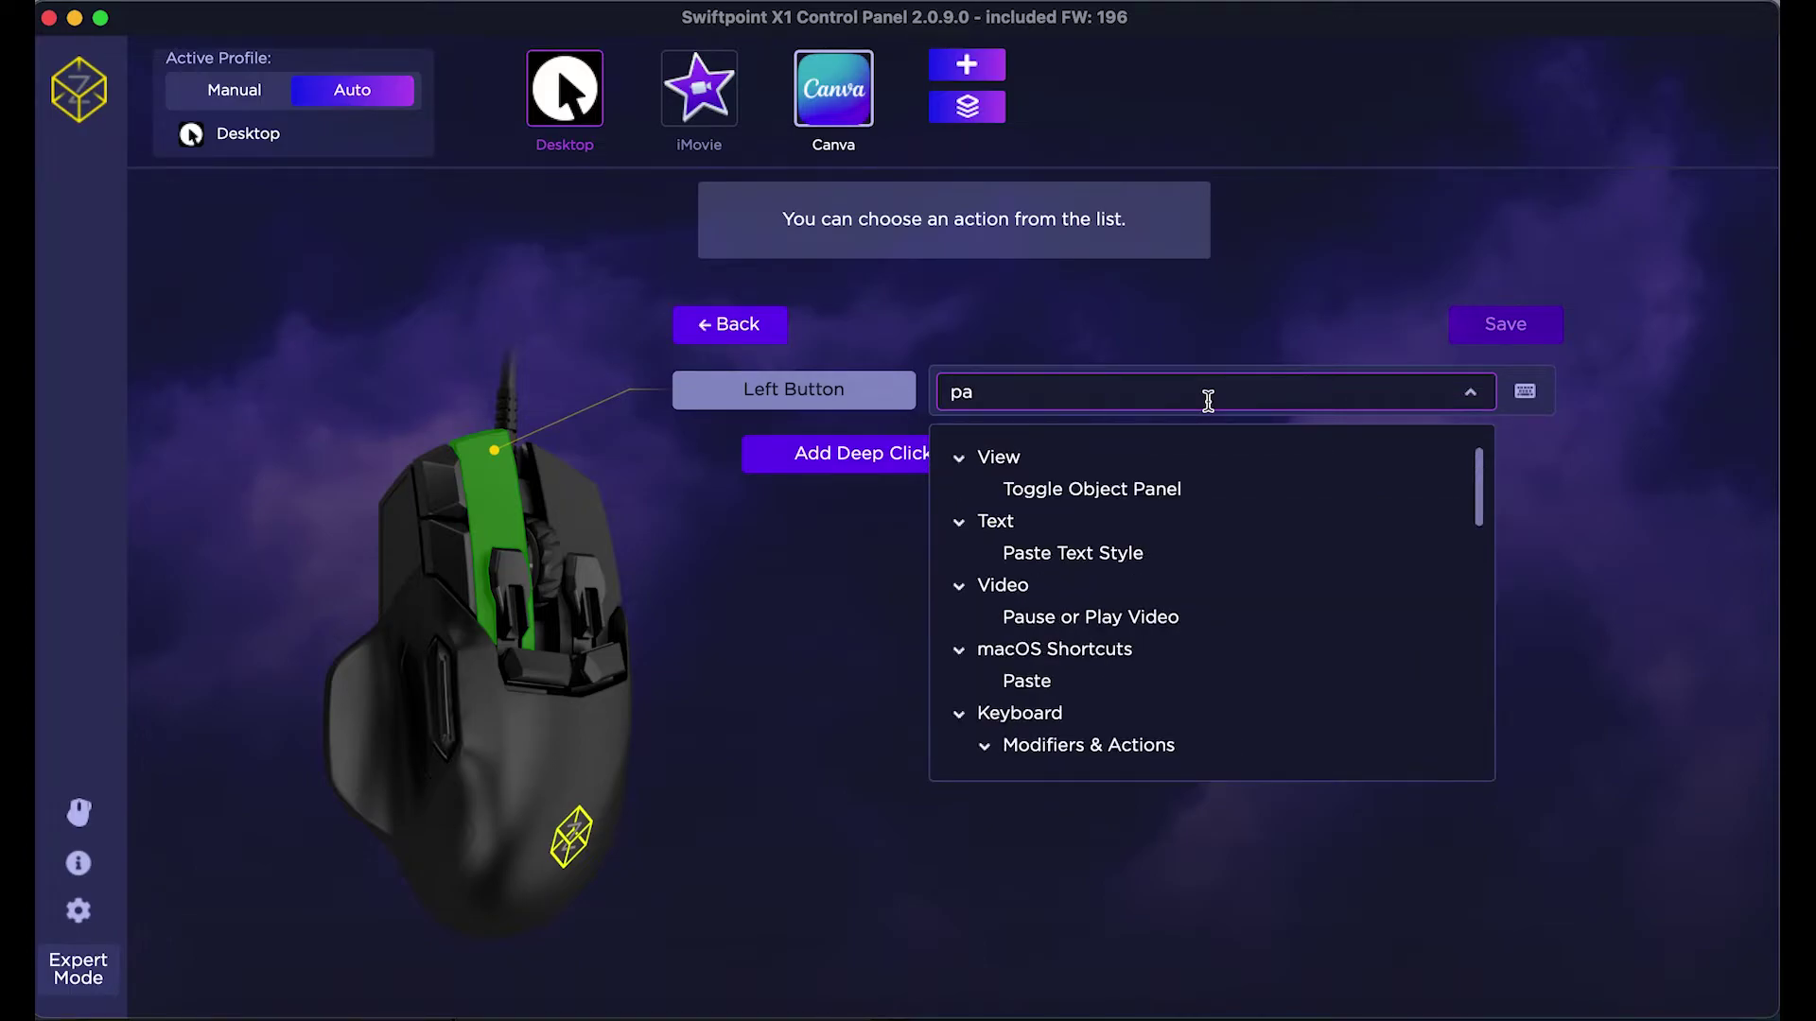
{"action": "key", "text": "BackSpace"}
{"action": "key", "text": "BackSpace"}
{"action": "key", "text": "BackSpace"}
{"action": "key", "text": "BackSpace"}
{"action": "key", "text": "BackSpace"}
In the iMovie profile, assign the macOS shortcut Copy to the left fingertip button and save it
{"action": "left_click", "coordinate": [699, 88]}
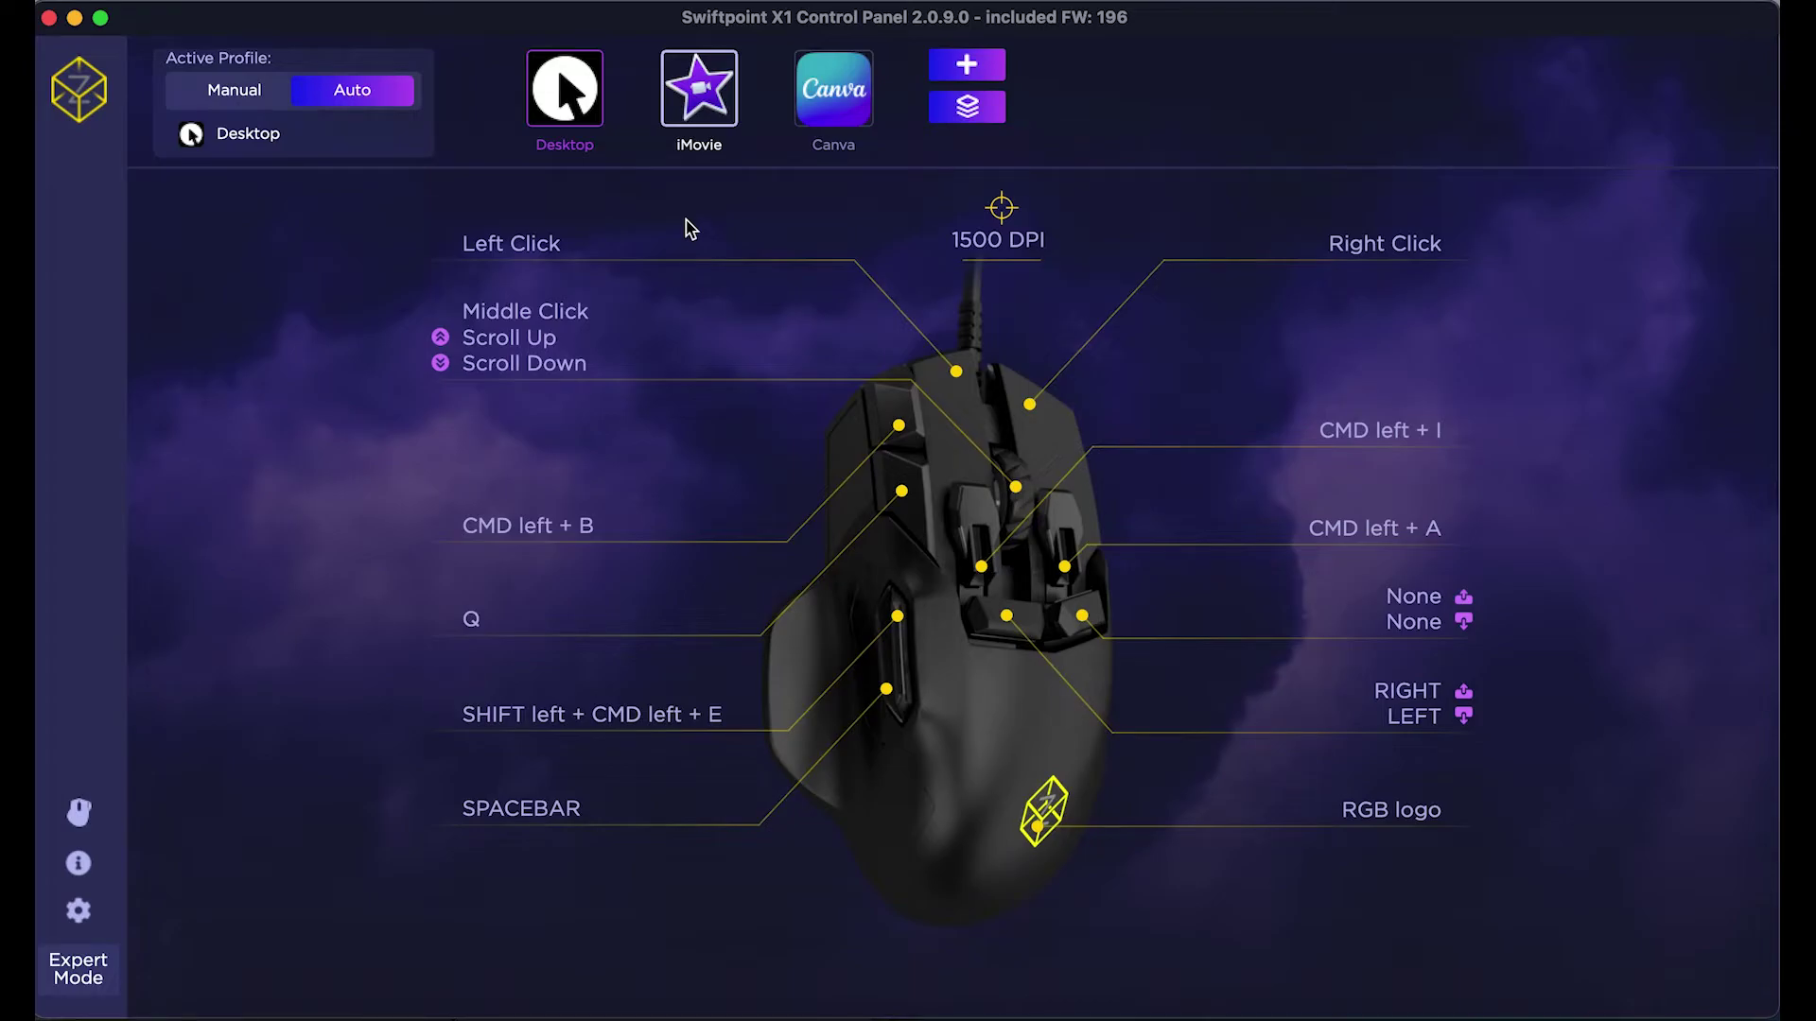
{"action": "left_click", "coordinate": [980, 565]}
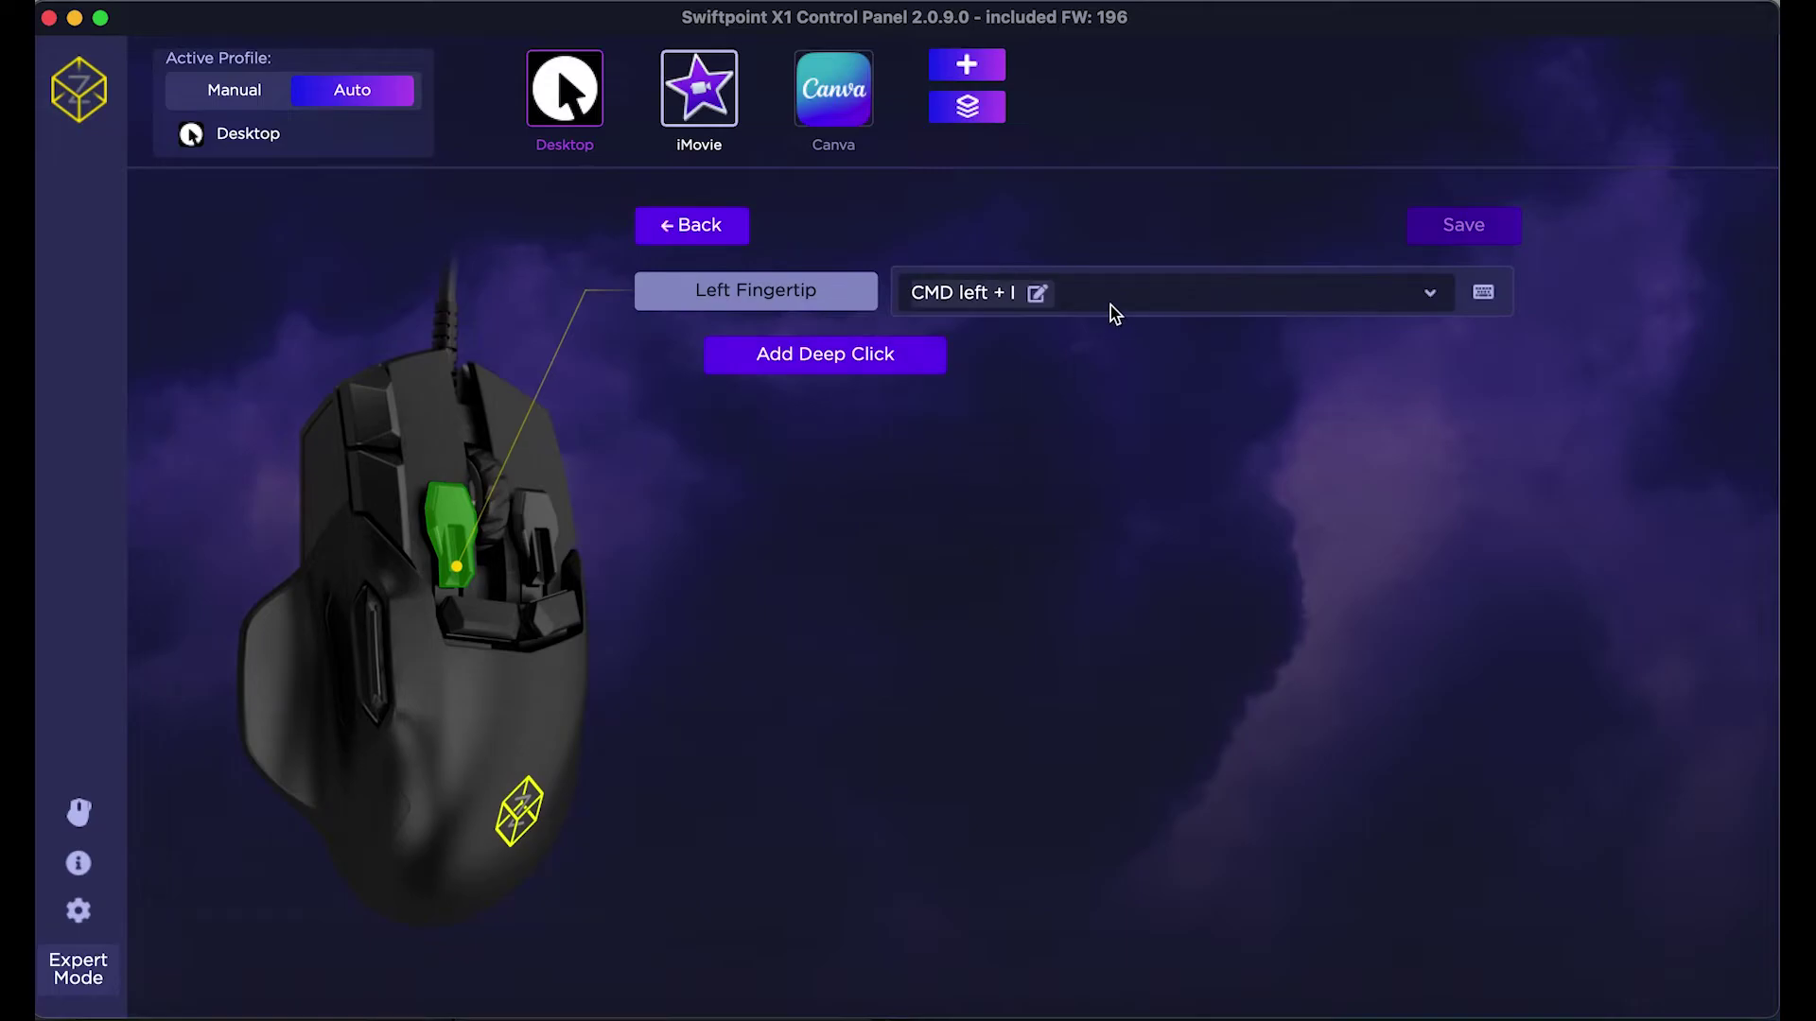
{"action": "left_click", "coordinate": [1144, 295]}
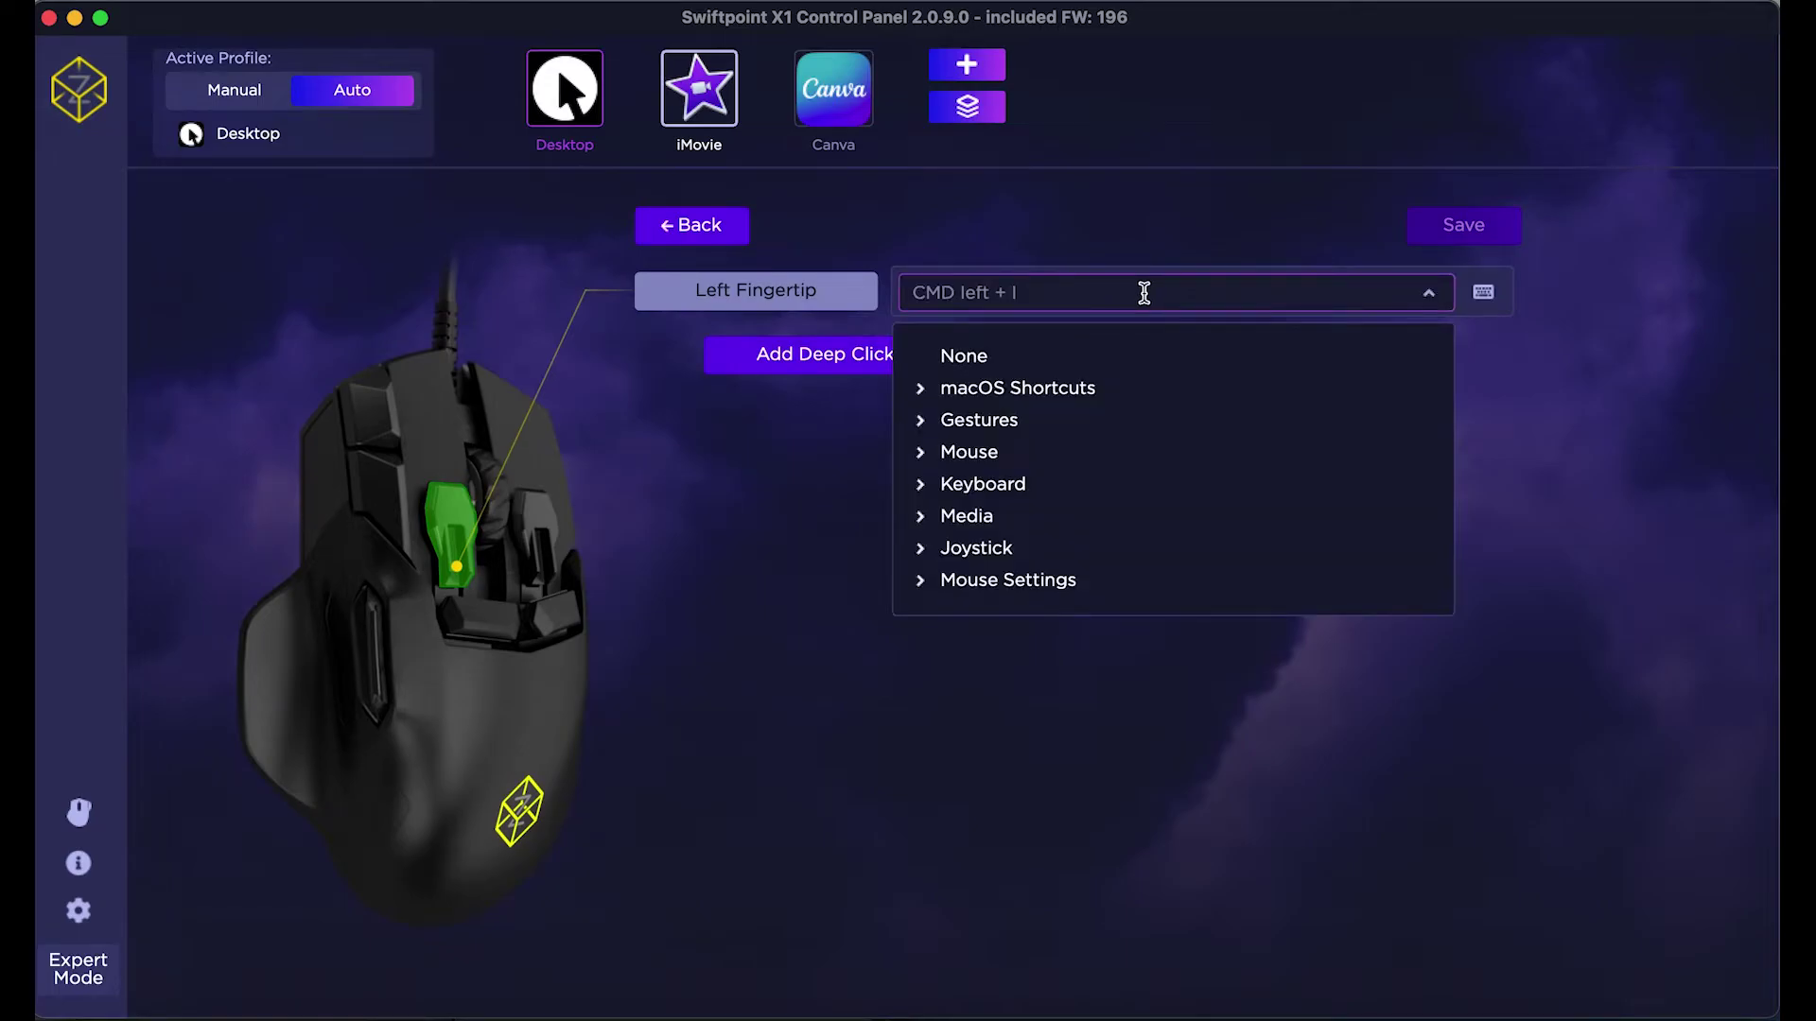
{"action": "type", "text": "copy"}
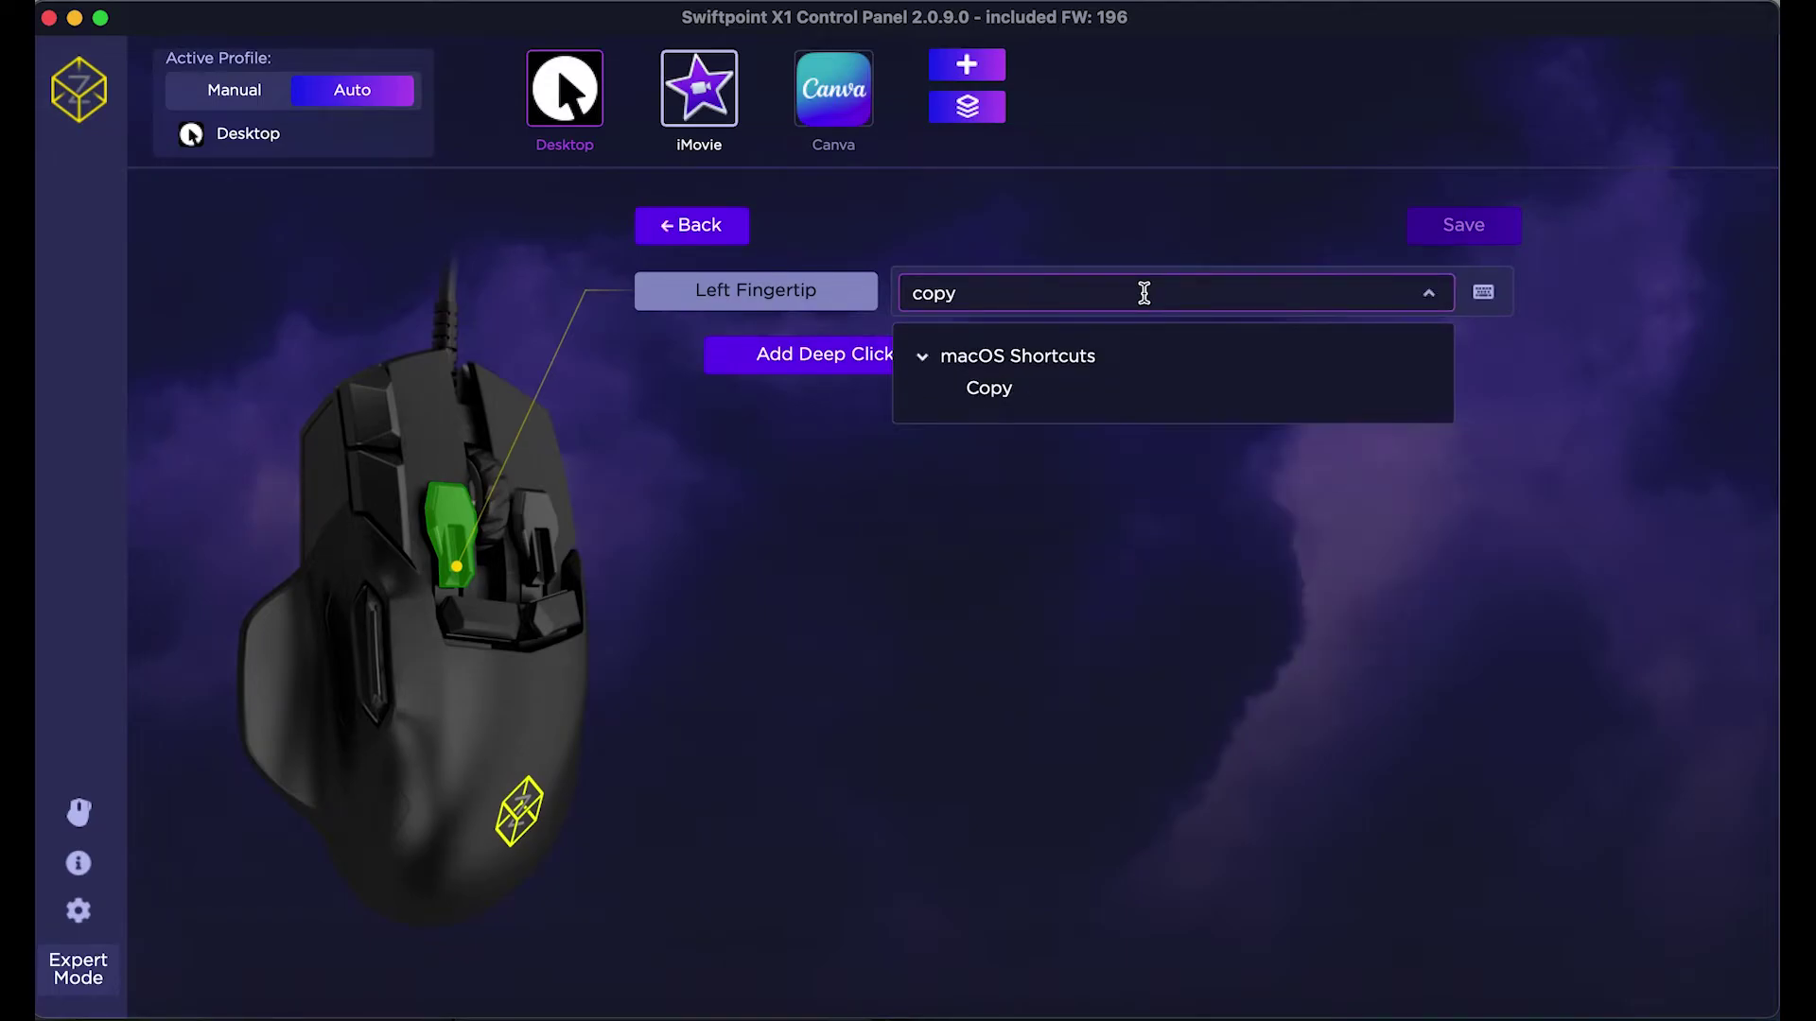
{"action": "key", "text": "BackSpace"}
{"action": "key", "text": "BackSpace"}
{"action": "key", "text": "BackSpace"}
{"action": "key", "text": "BackSpace"}
{"action": "type", "text": "copy"}
{"action": "left_click", "coordinate": [1063, 393]}
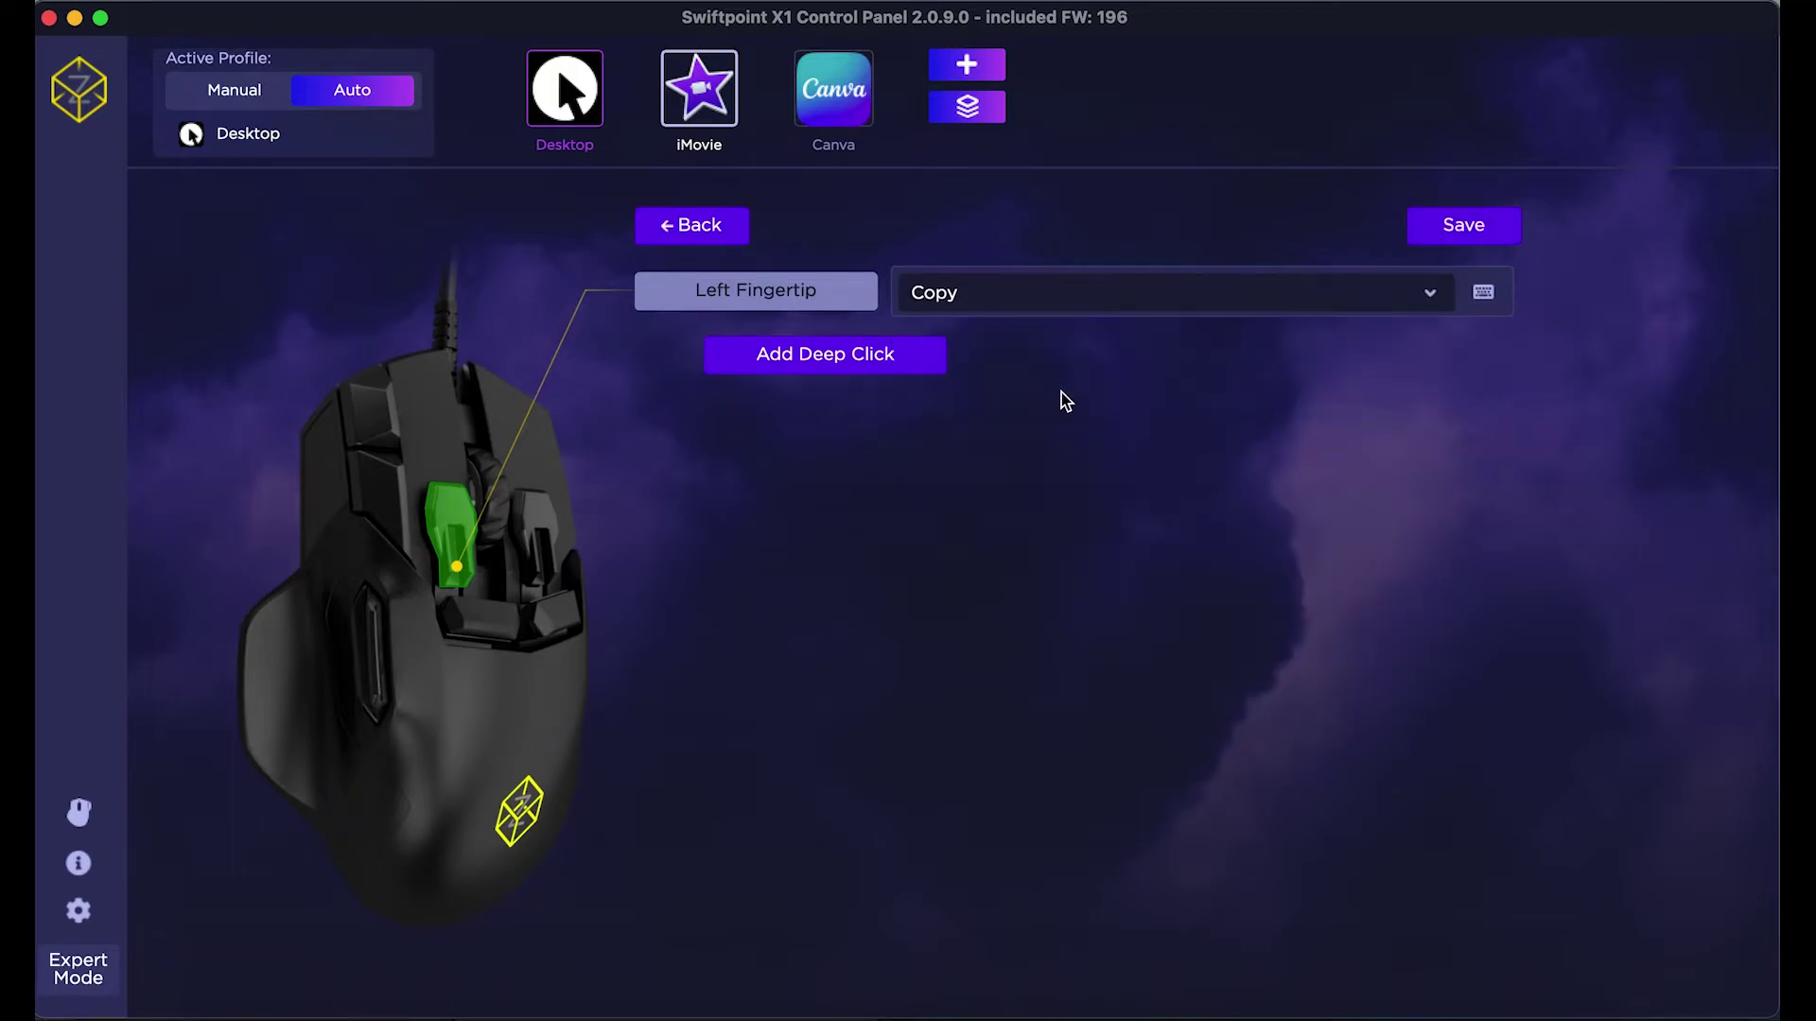
{"action": "left_click", "coordinate": [1457, 232]}
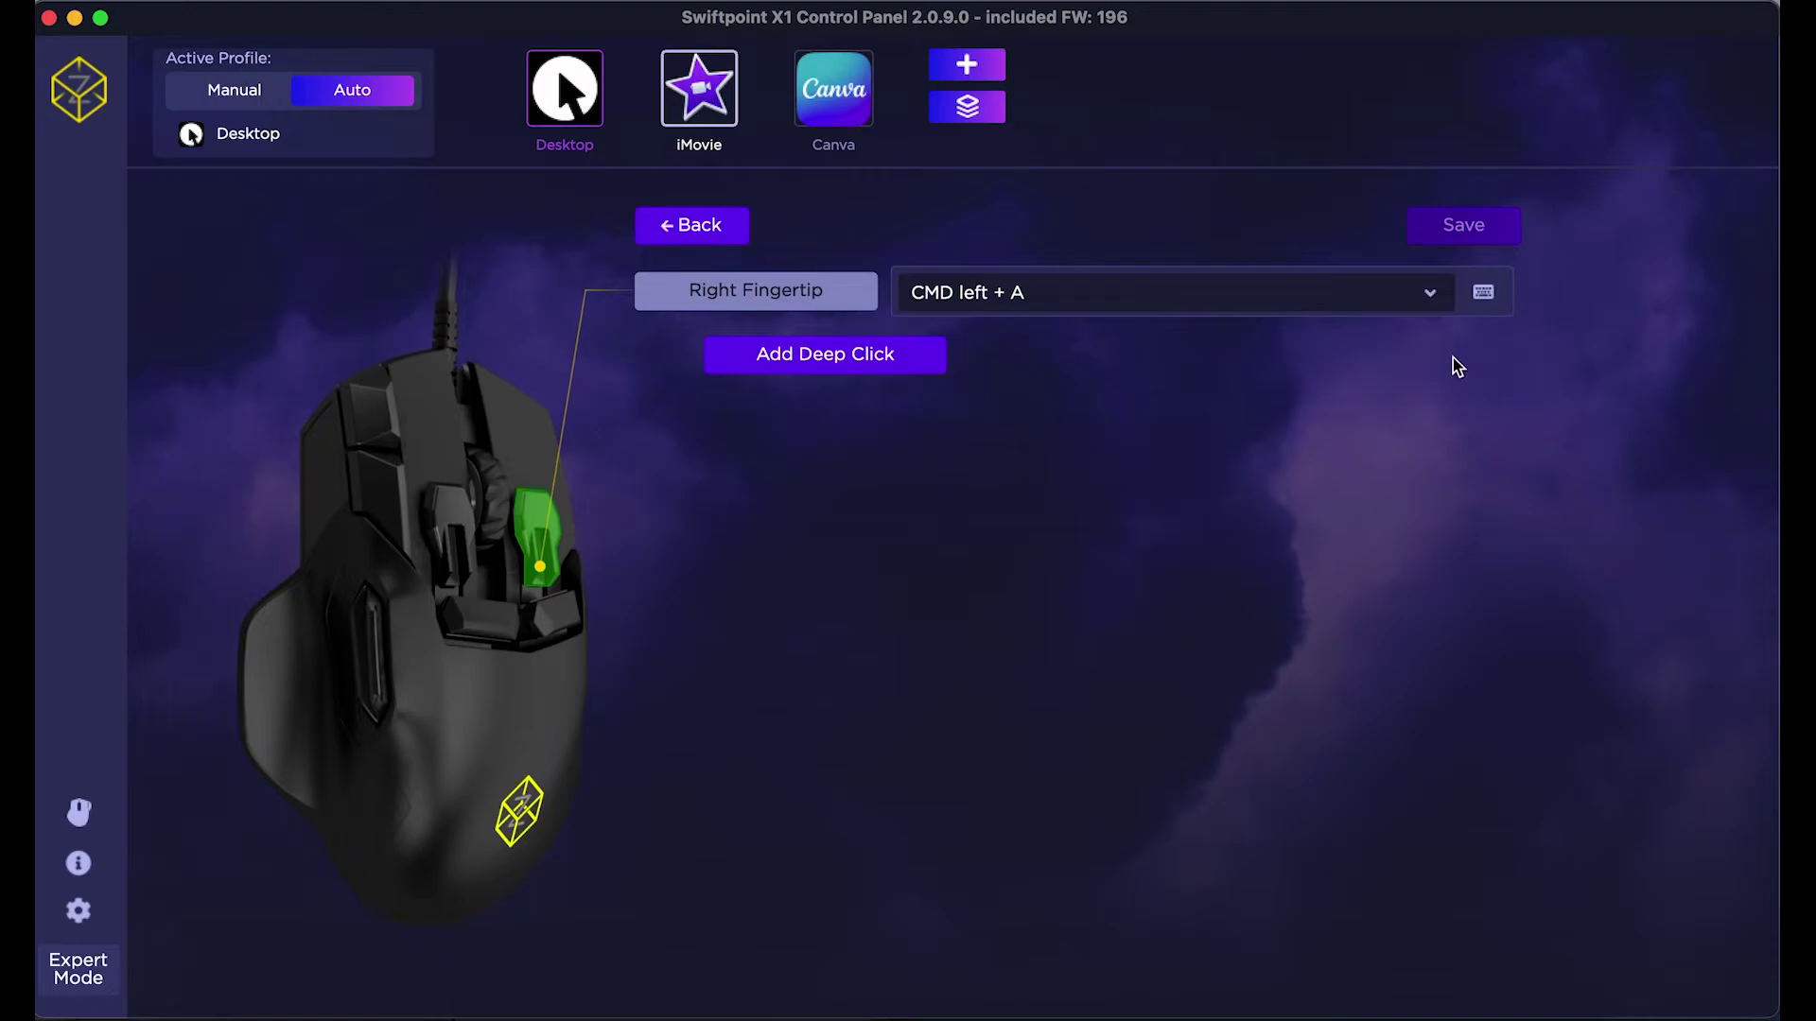
Record CMD left + R as the custom shortcut for the right fingertip button and save it
{"action": "left_click", "coordinate": [1491, 305]}
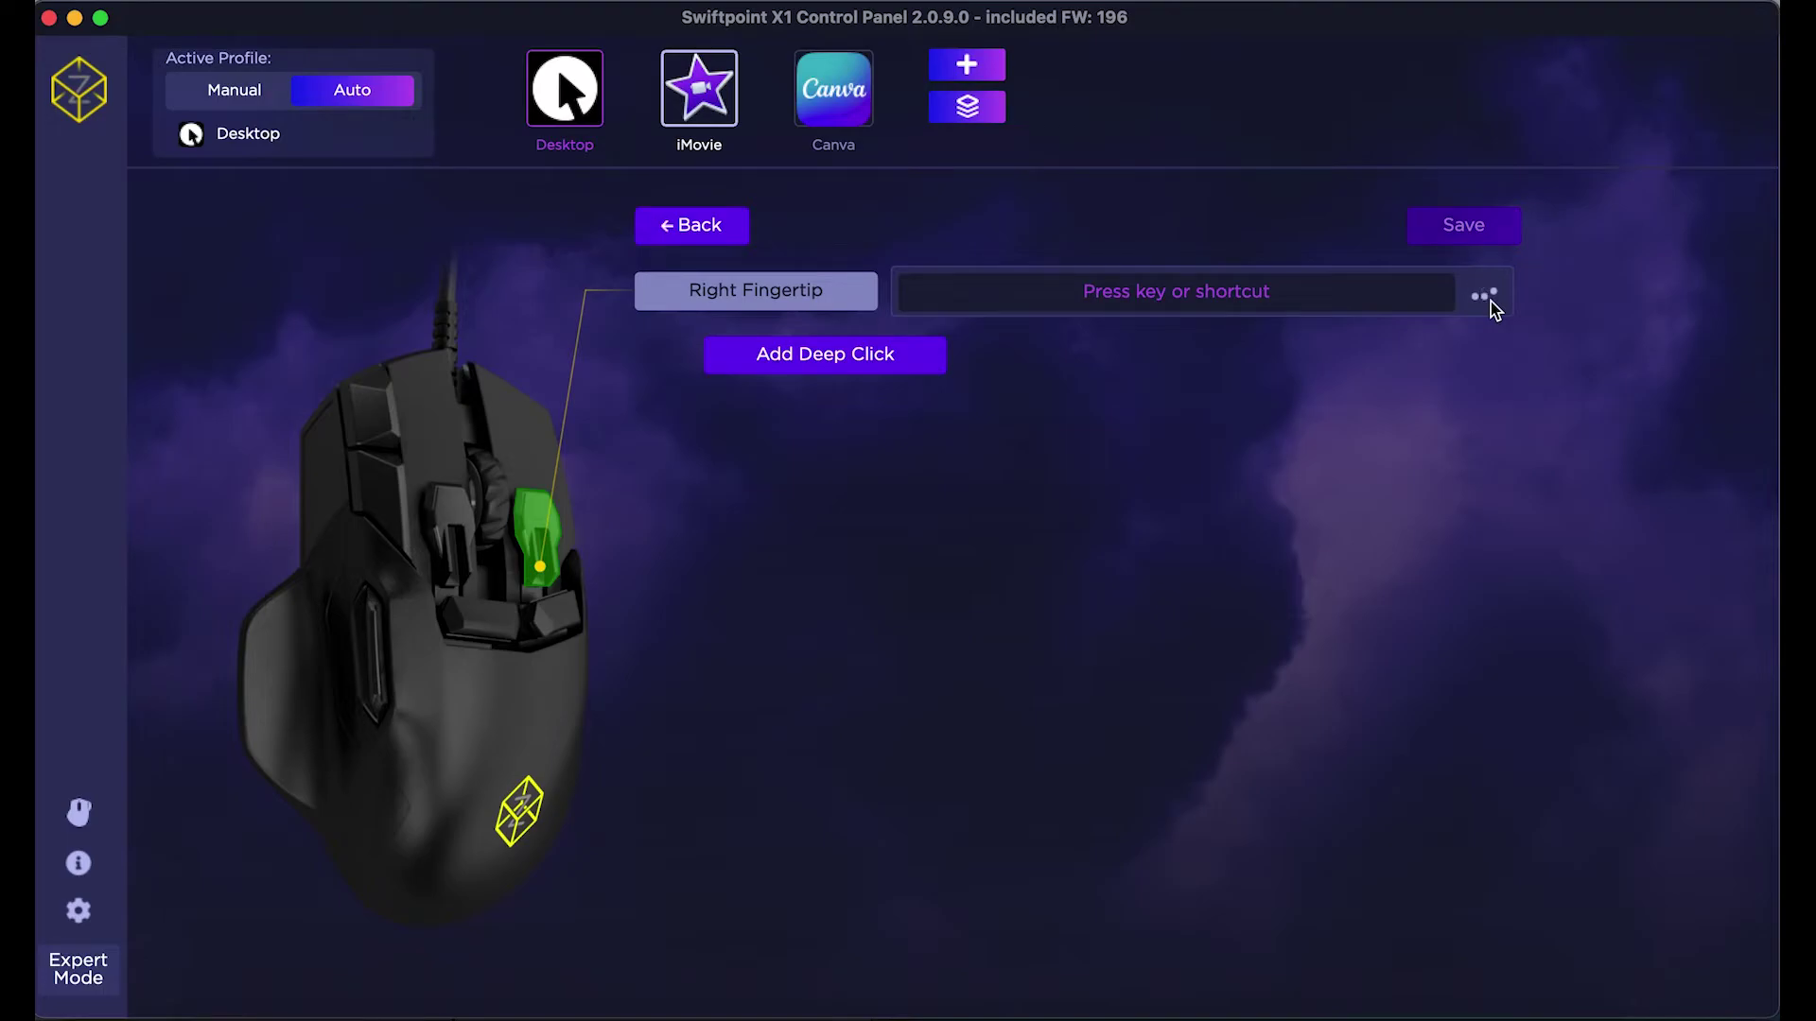
{"action": "key", "text": "super+a"}
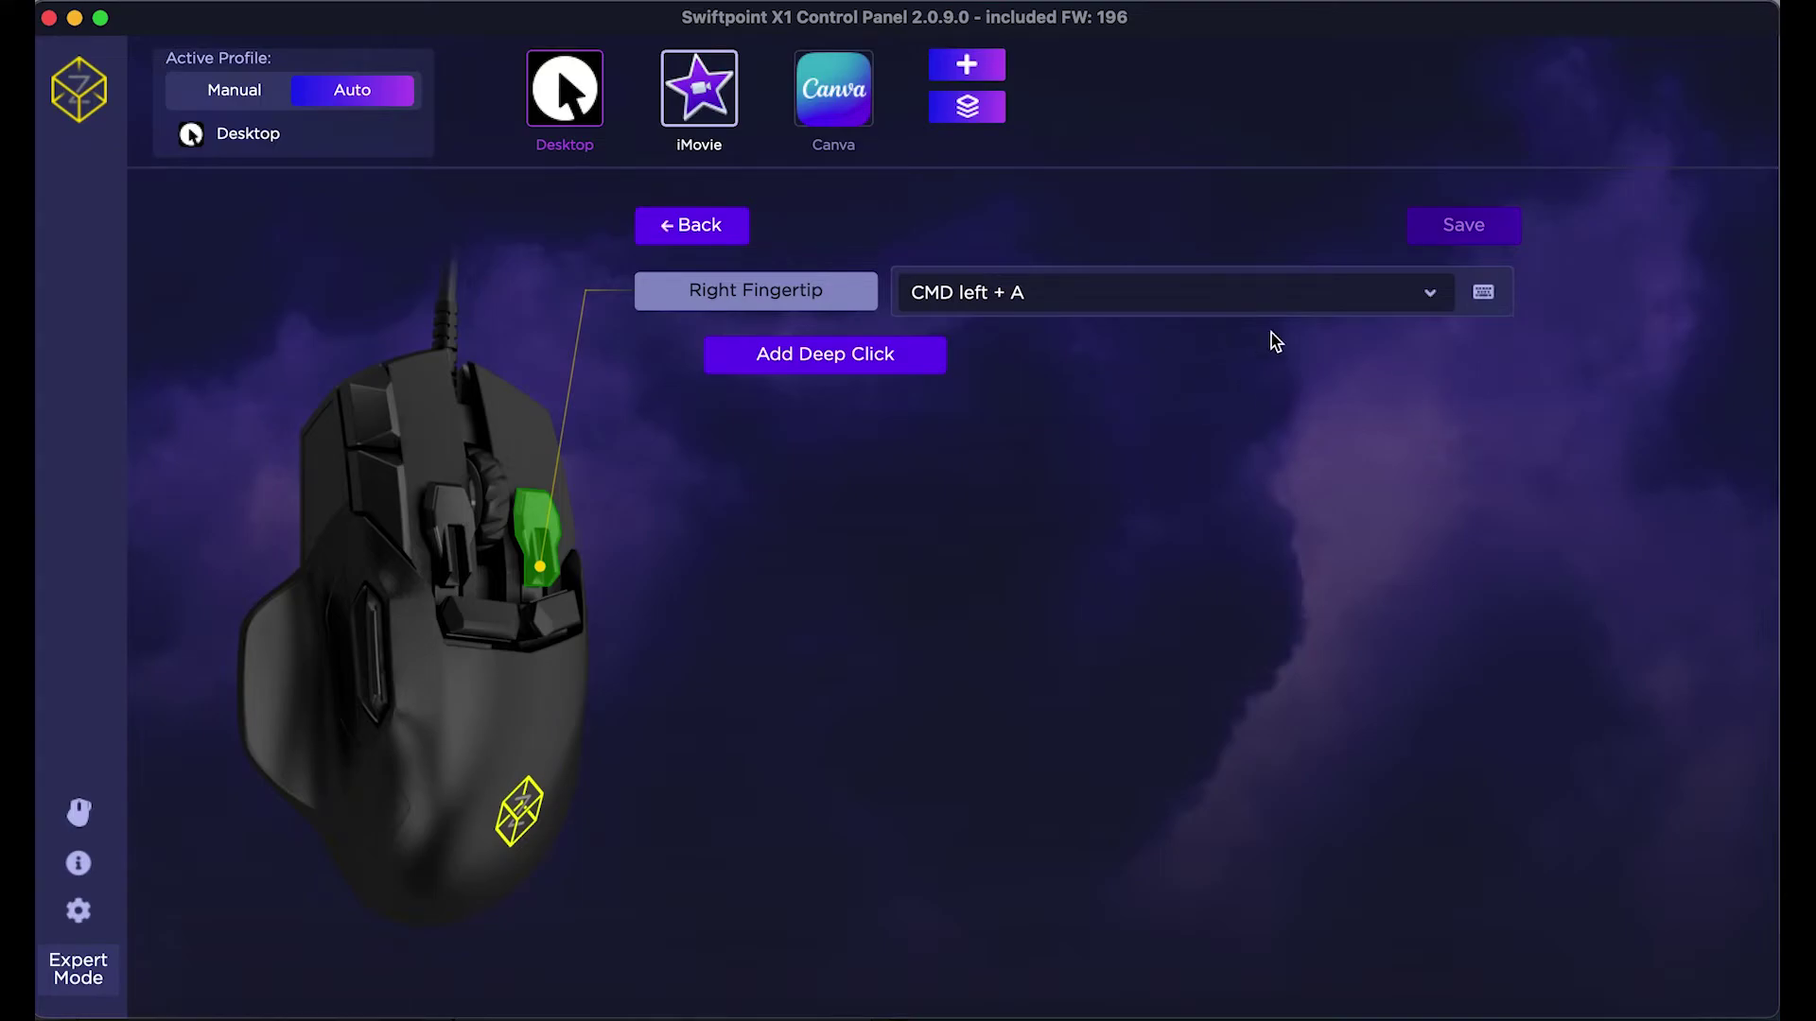
{"action": "left_click", "coordinate": [1482, 294]}
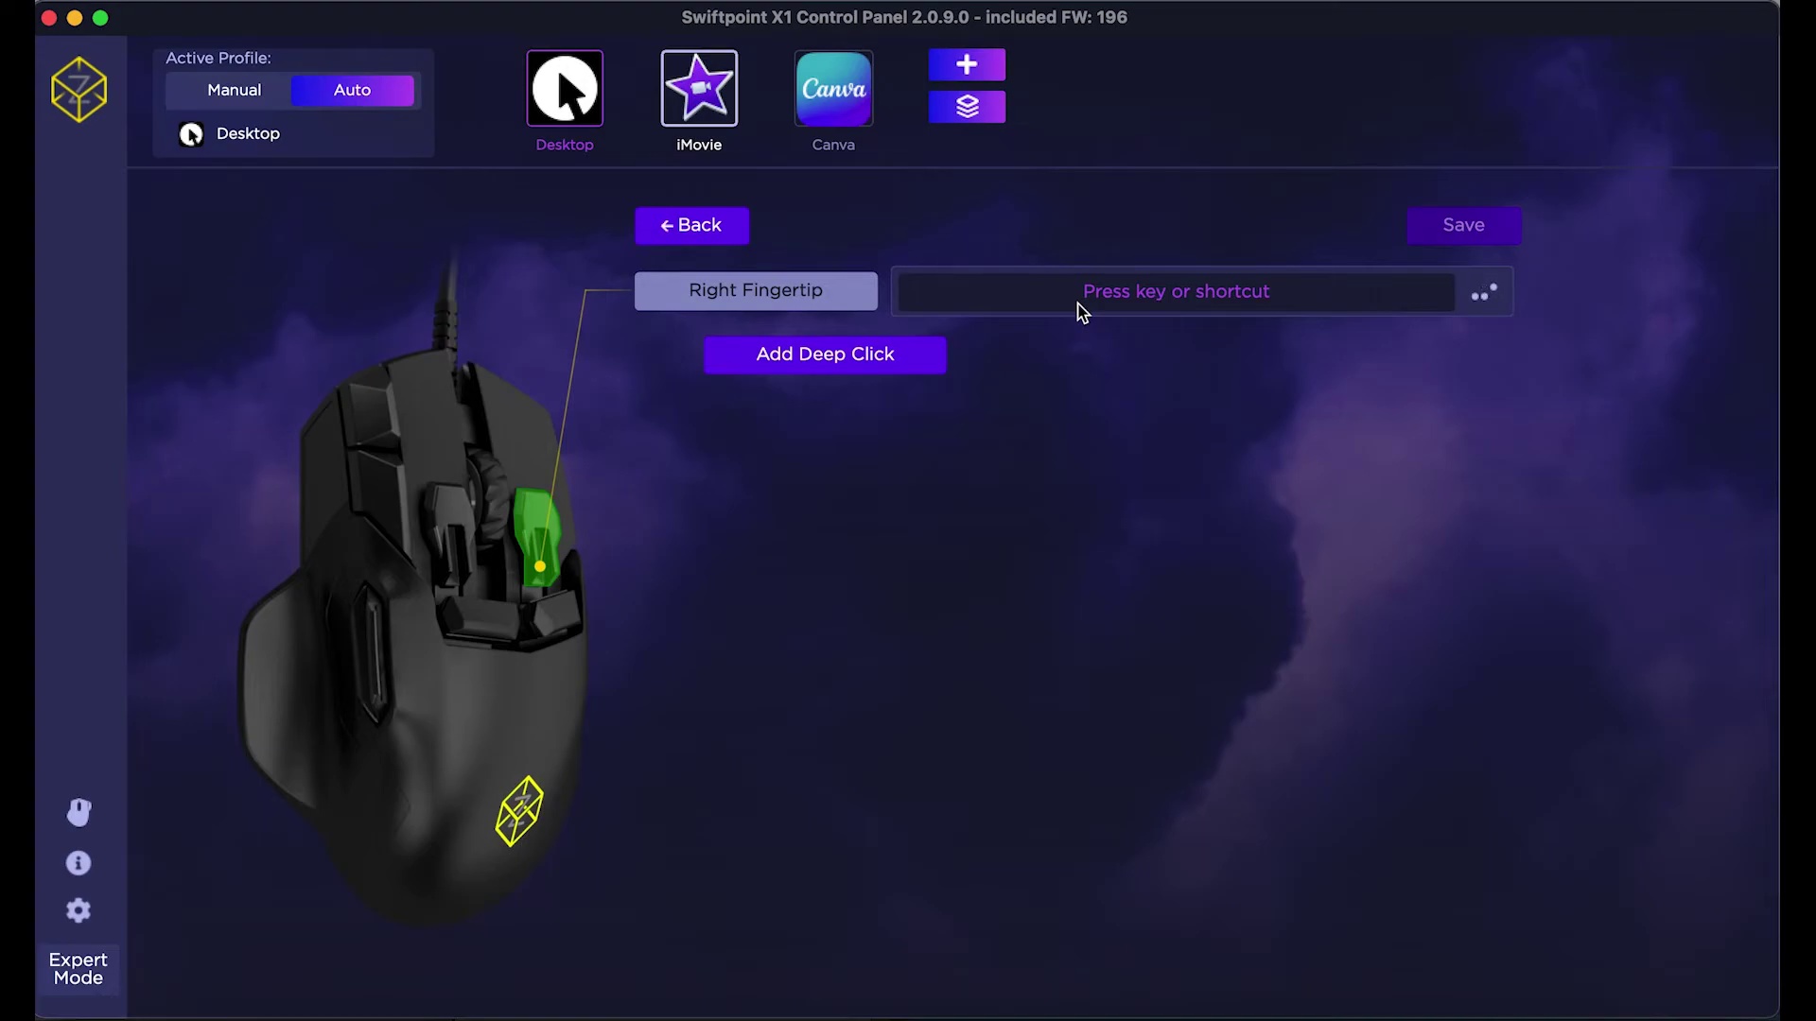
{"action": "key", "text": "super+b"}
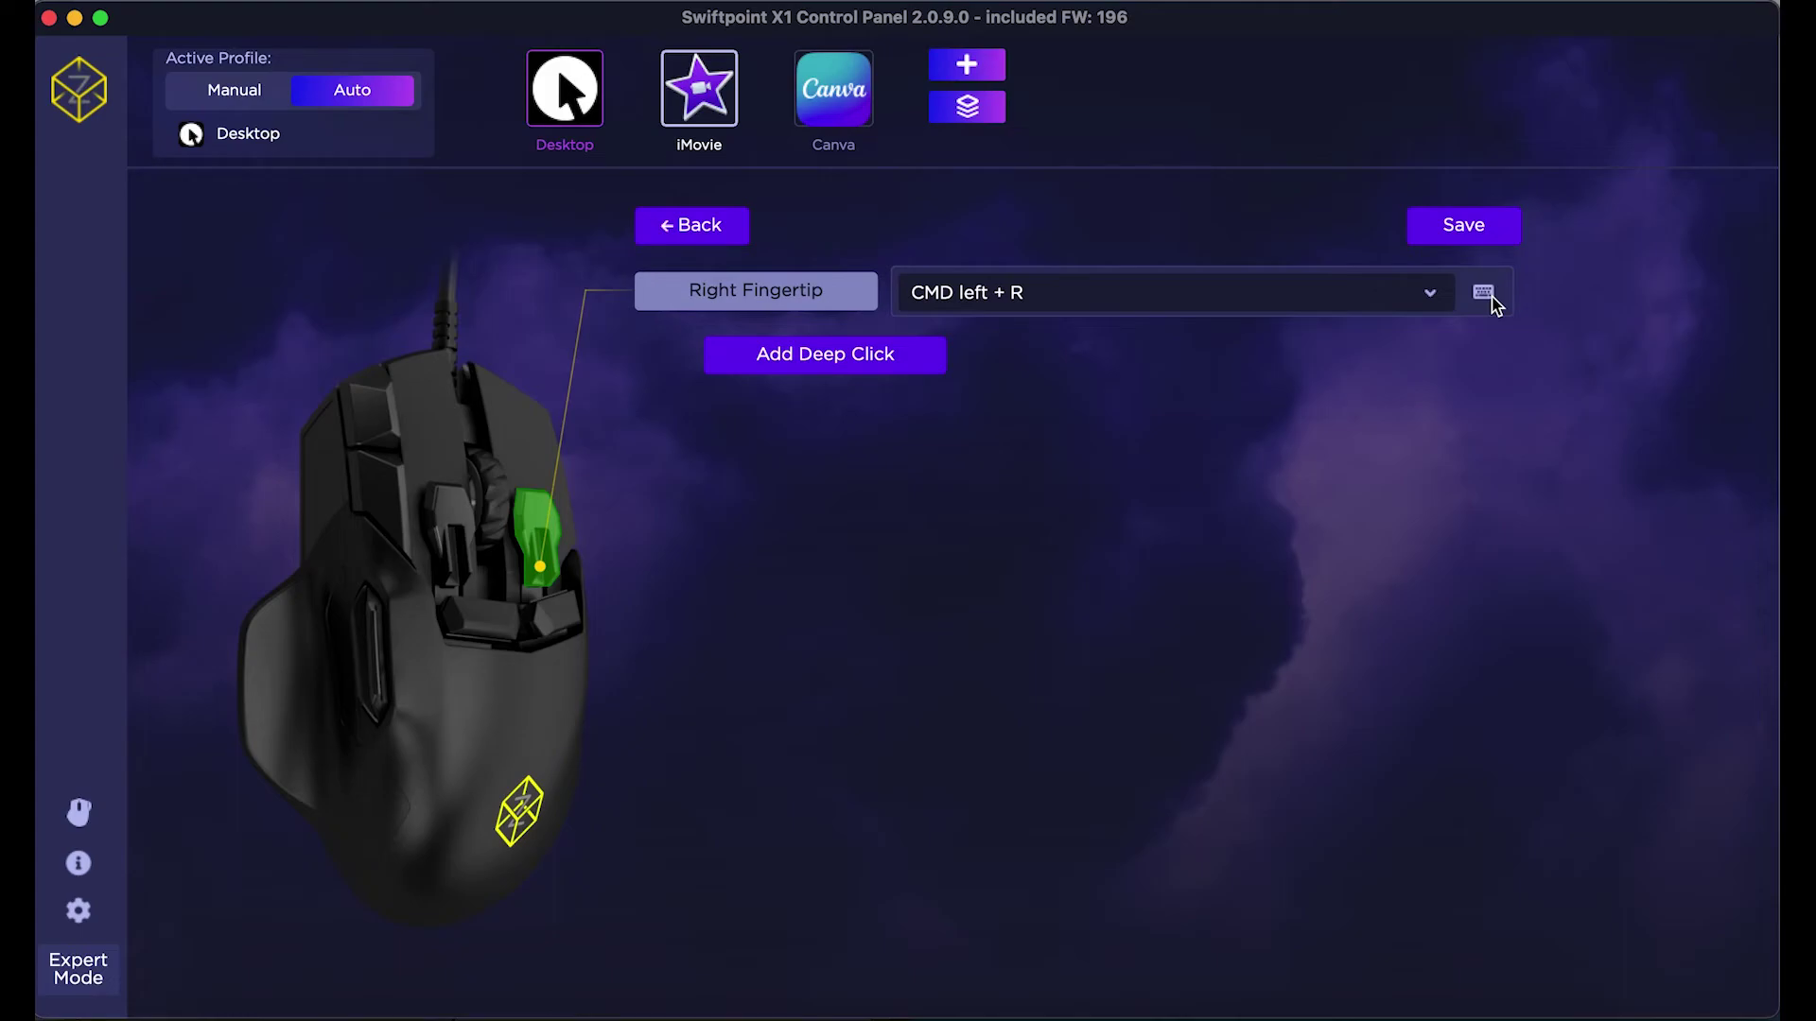
{"action": "left_click", "coordinate": [1456, 241]}
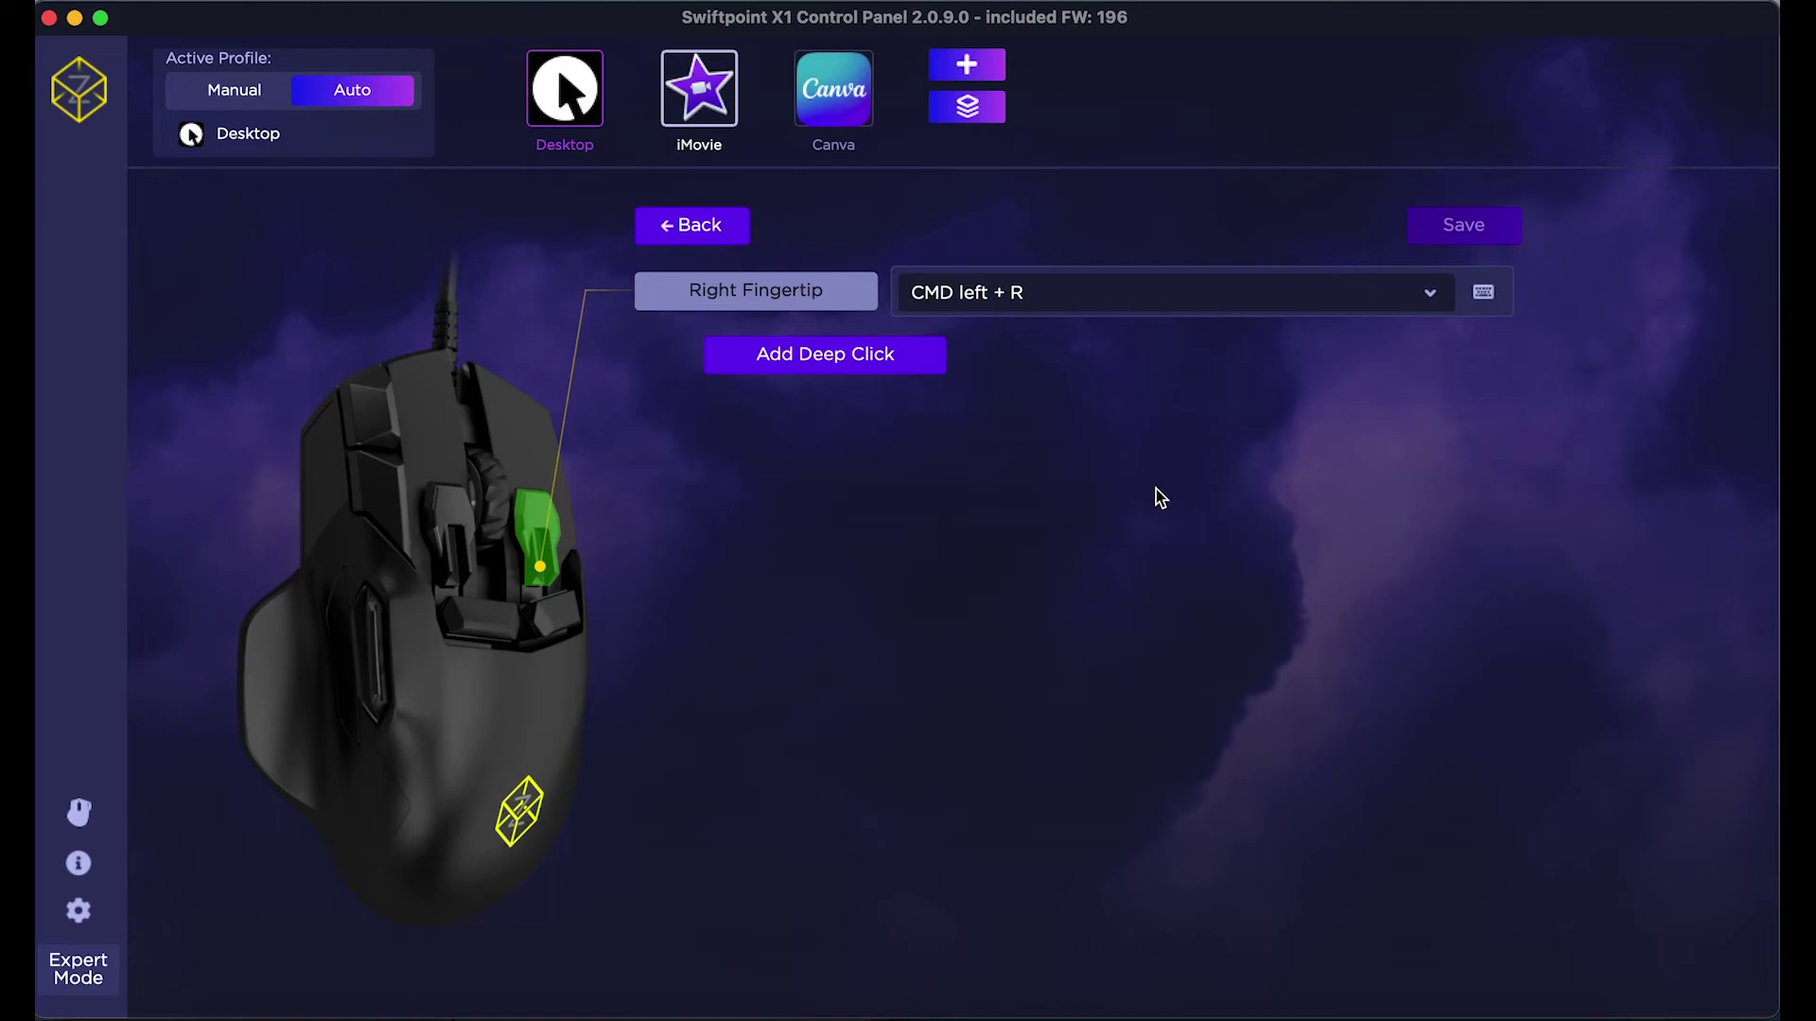
Rename the right fingertip's CMD left + R action to Reload, save it and return to the iMovie profile's button overview
{"action": "mouse_move", "coordinate": [1017, 298]}
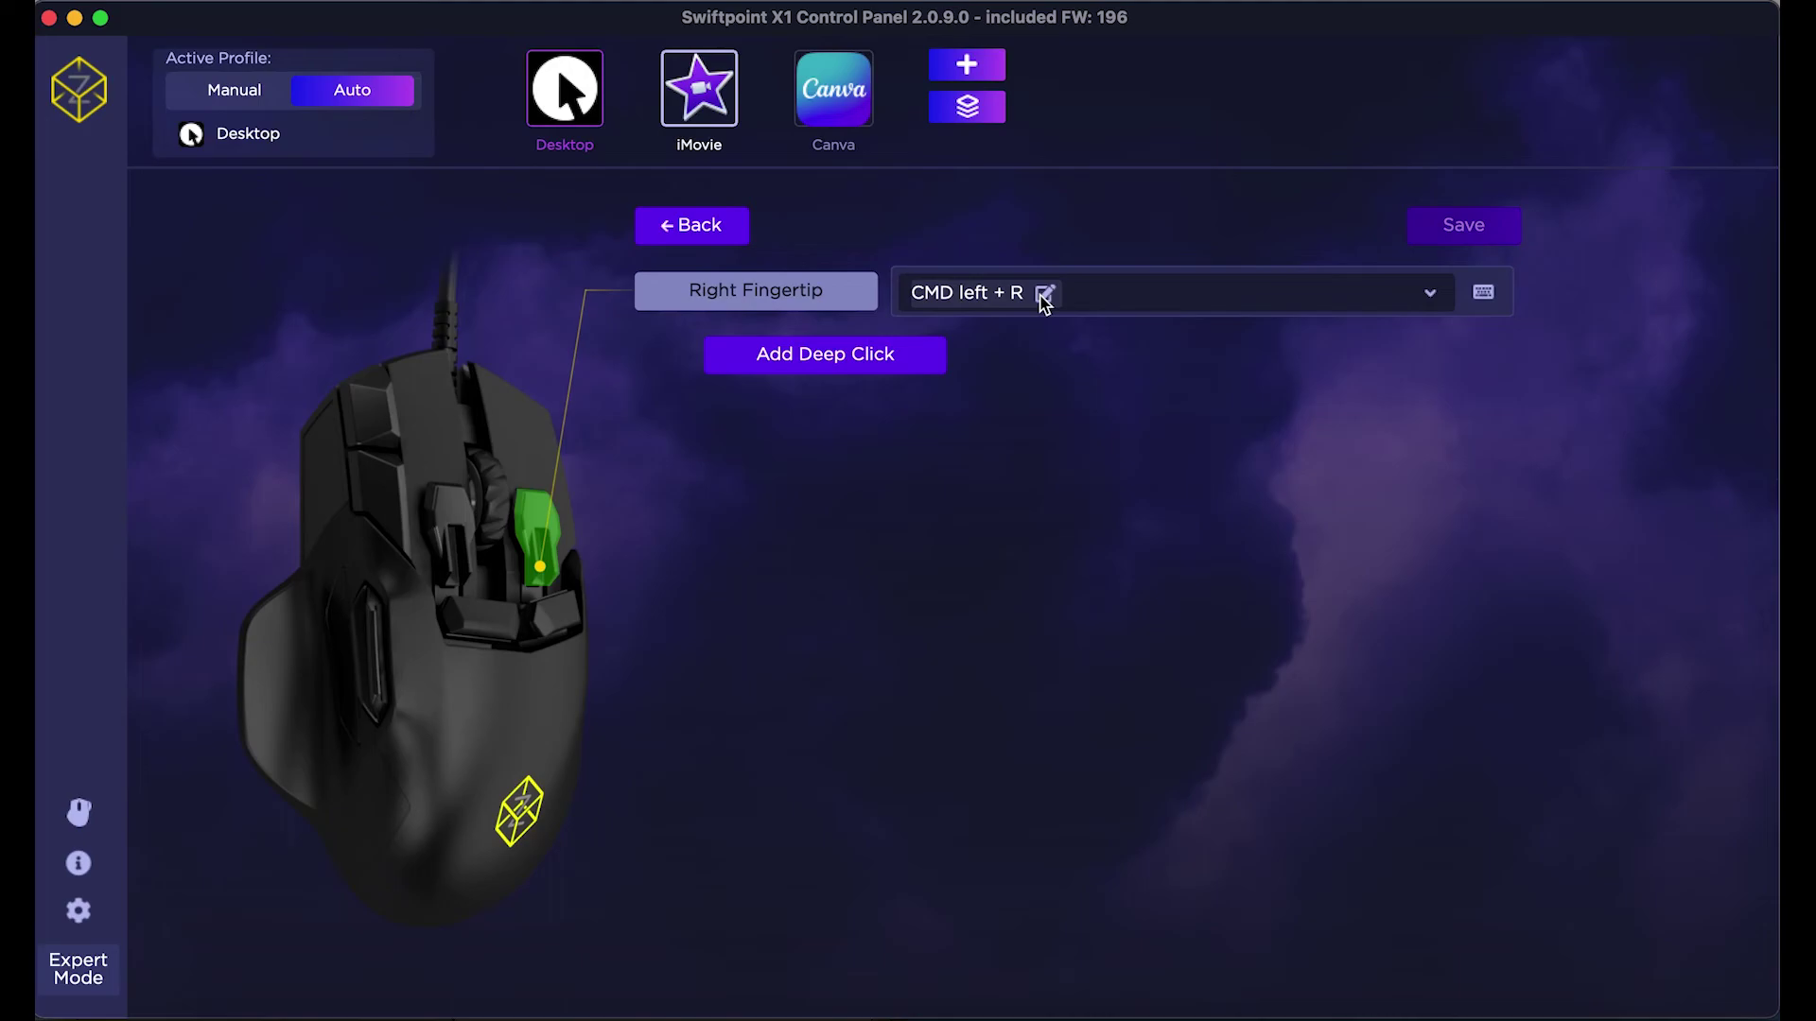
{"action": "left_click", "coordinate": [1044, 296]}
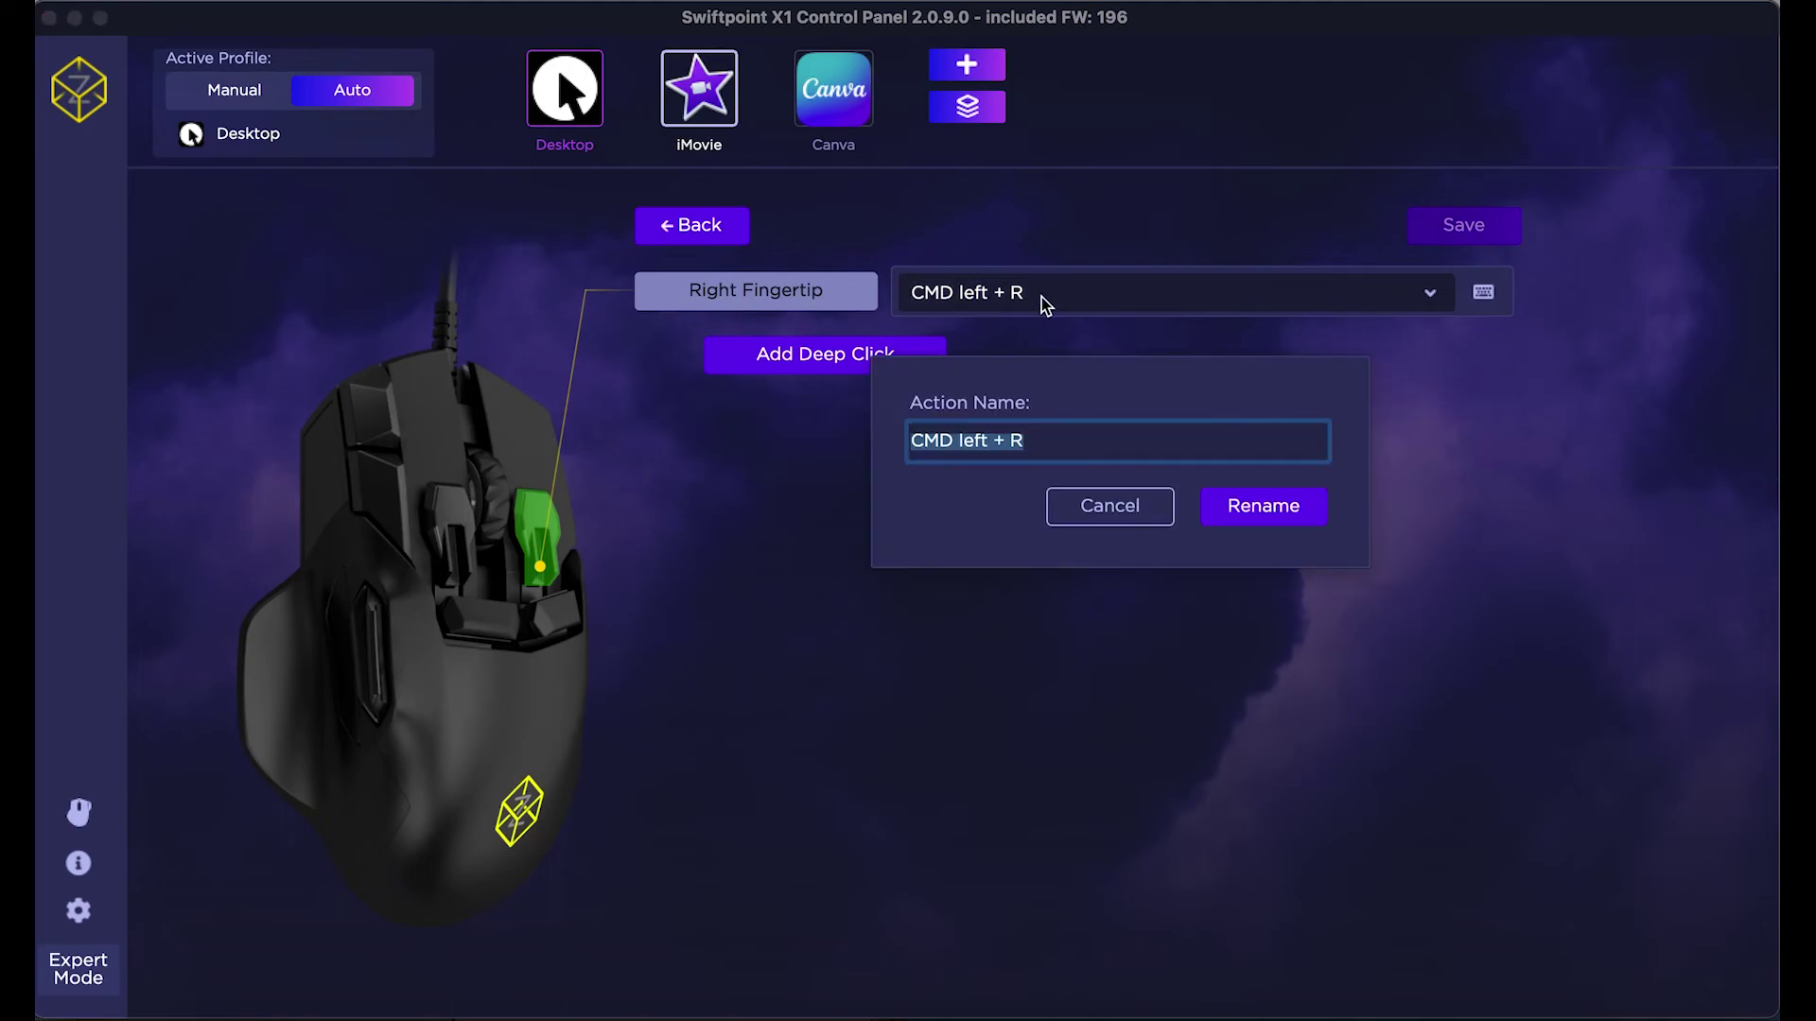
{"action": "type", "text": "Reload"}
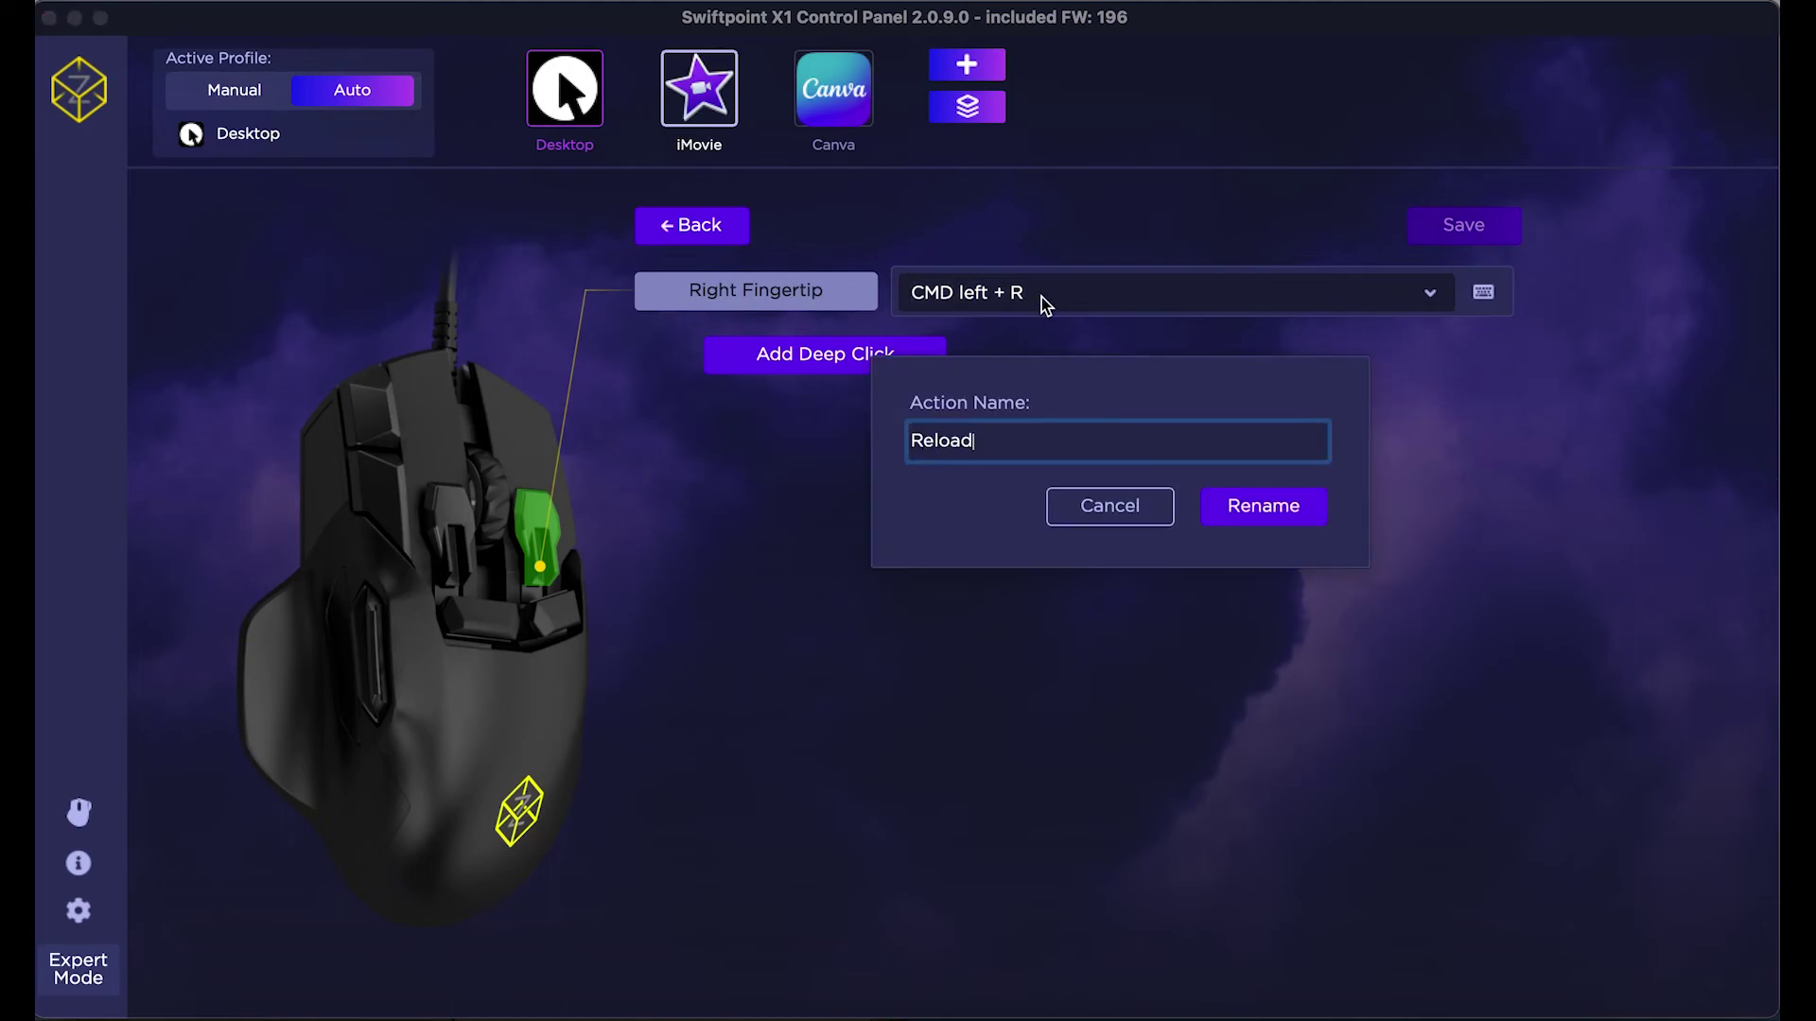
{"action": "left_click", "coordinate": [1283, 506]}
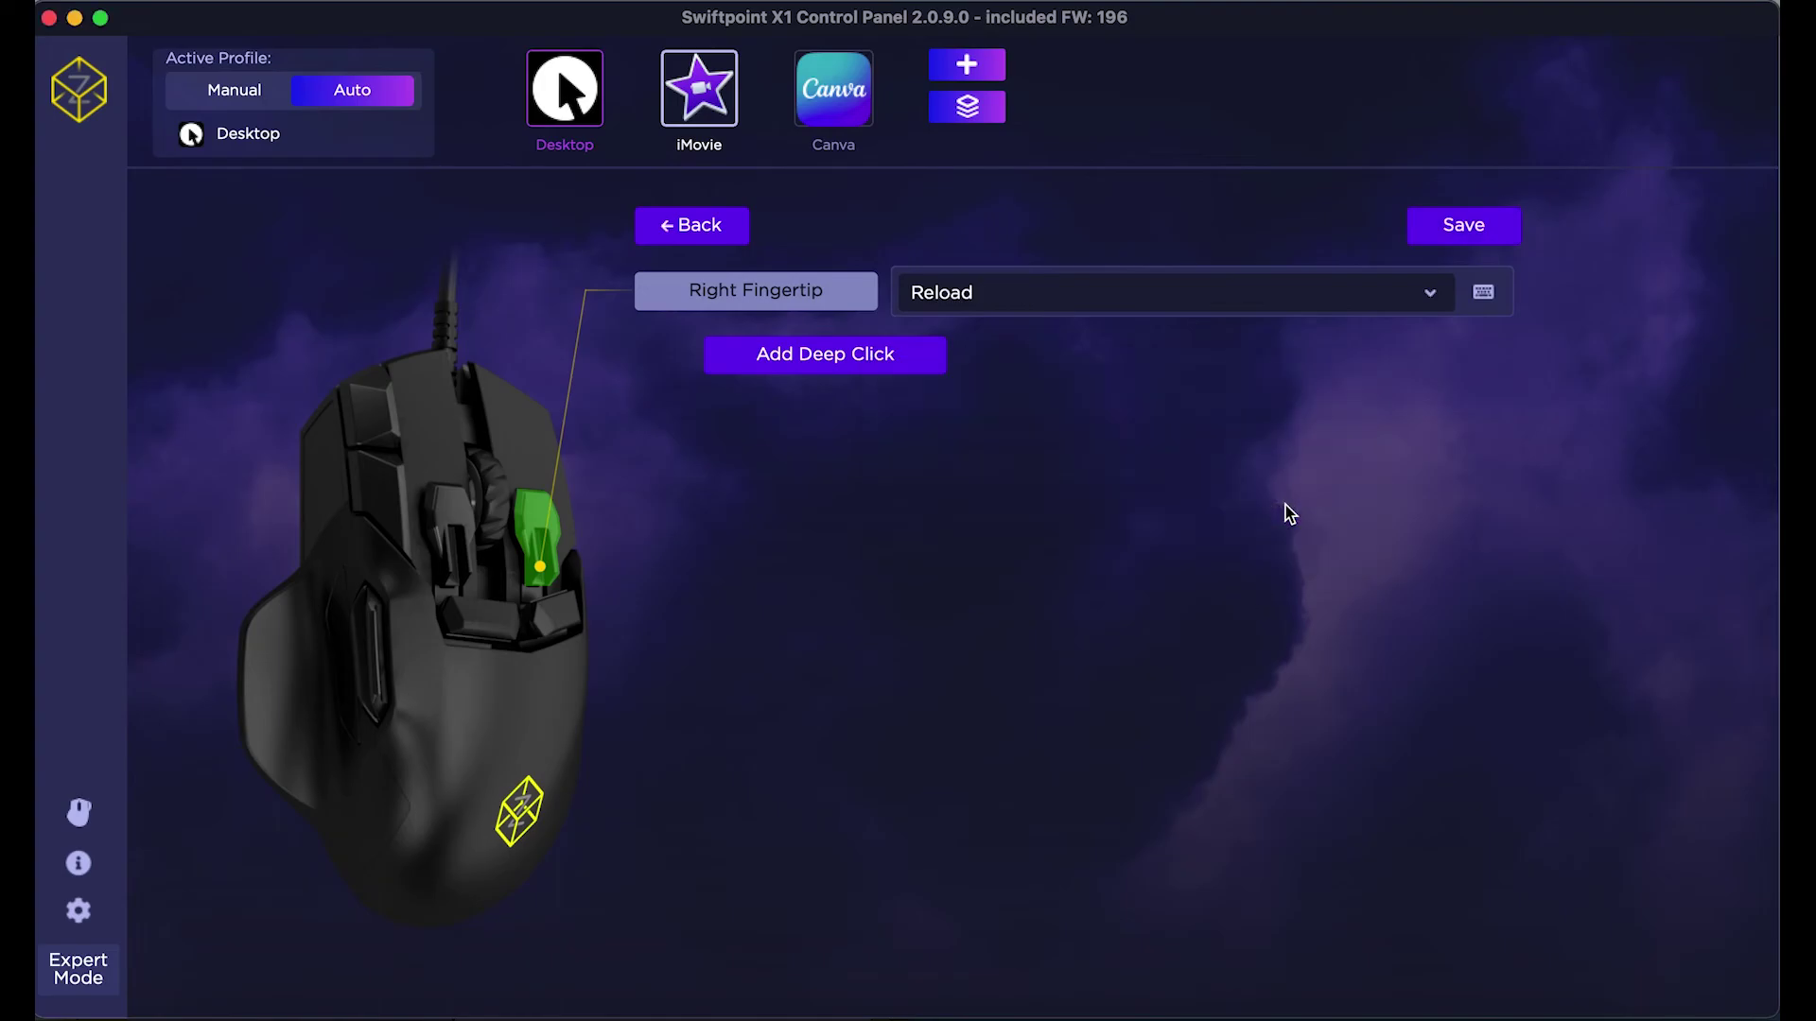
{"action": "left_click", "coordinate": [1451, 234]}
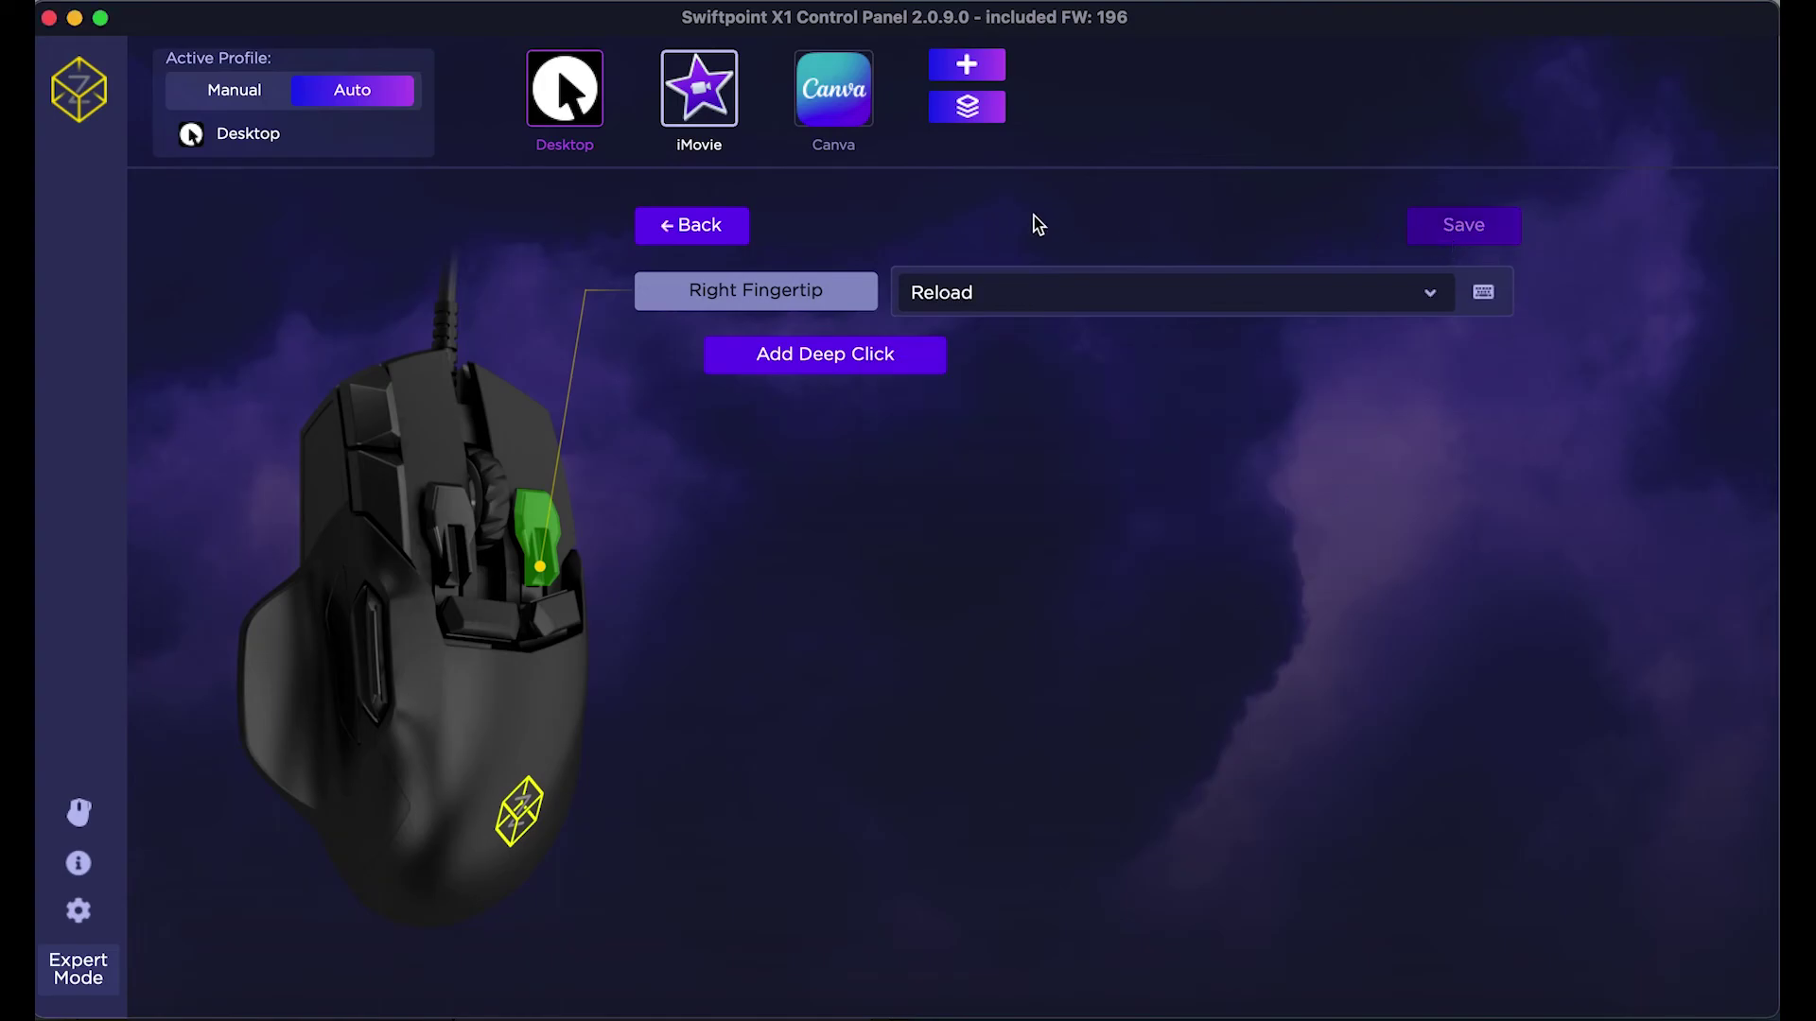
{"action": "left_click", "coordinate": [723, 228]}
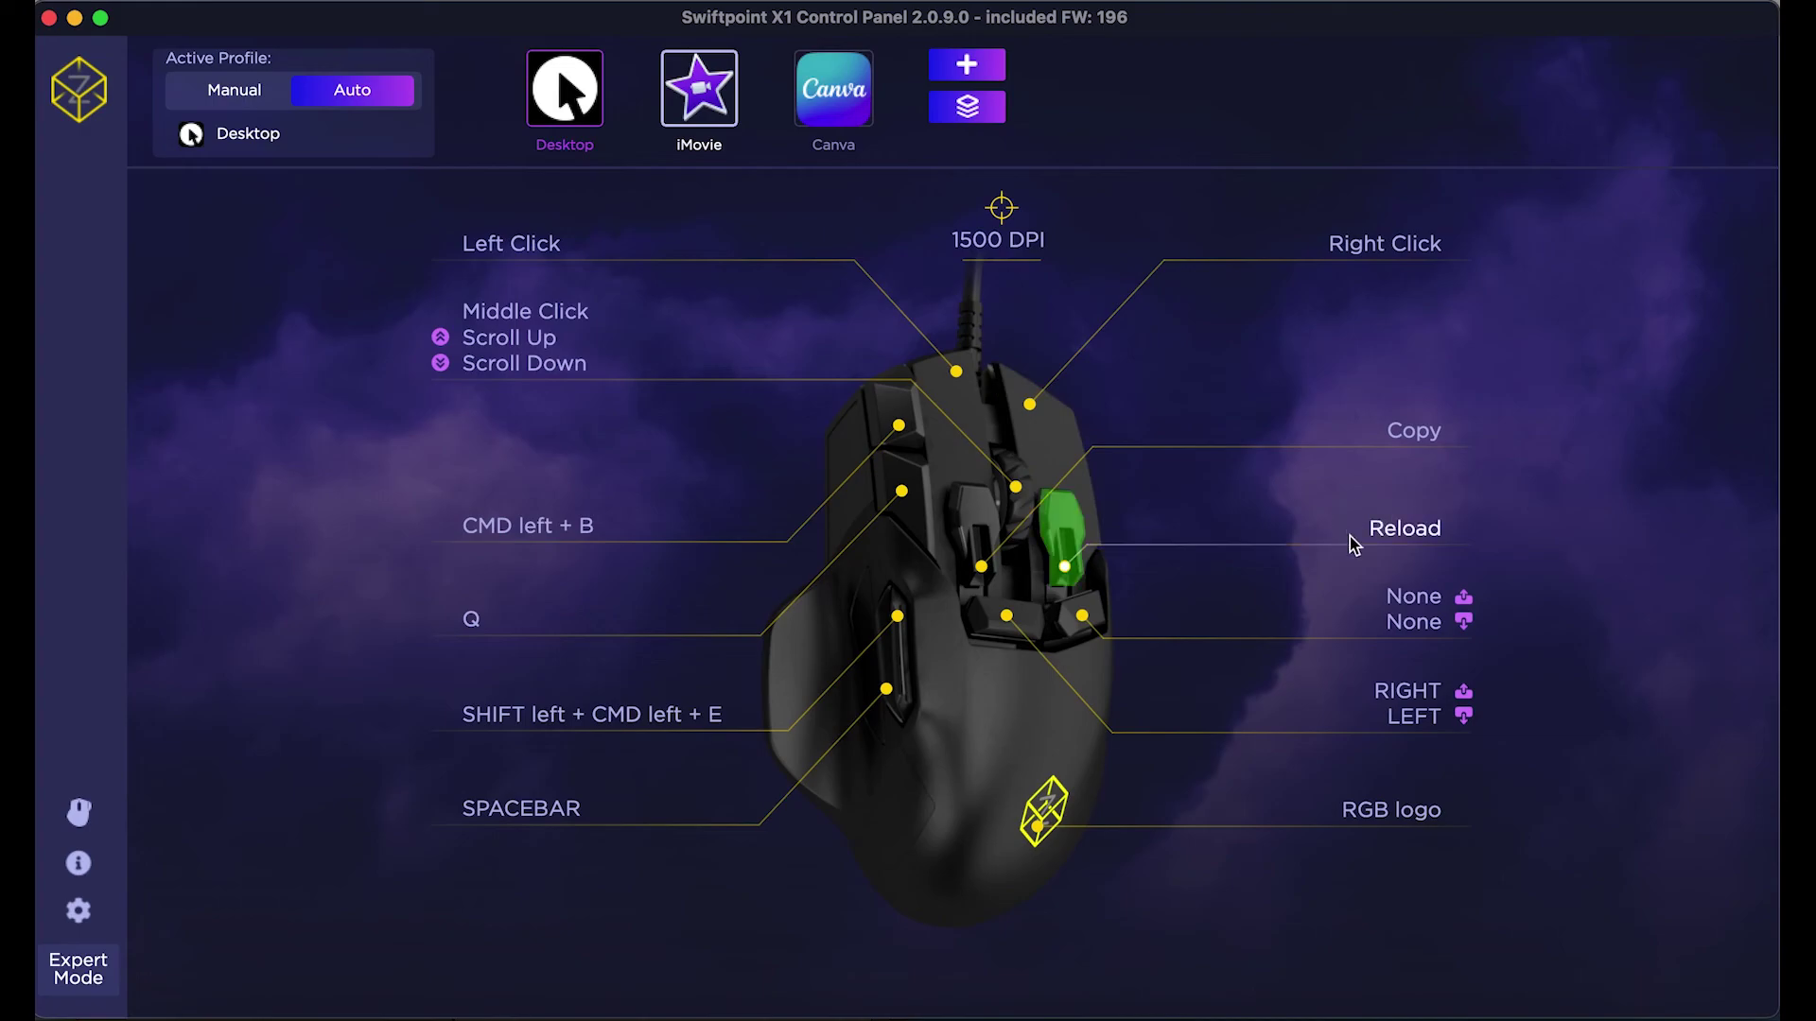